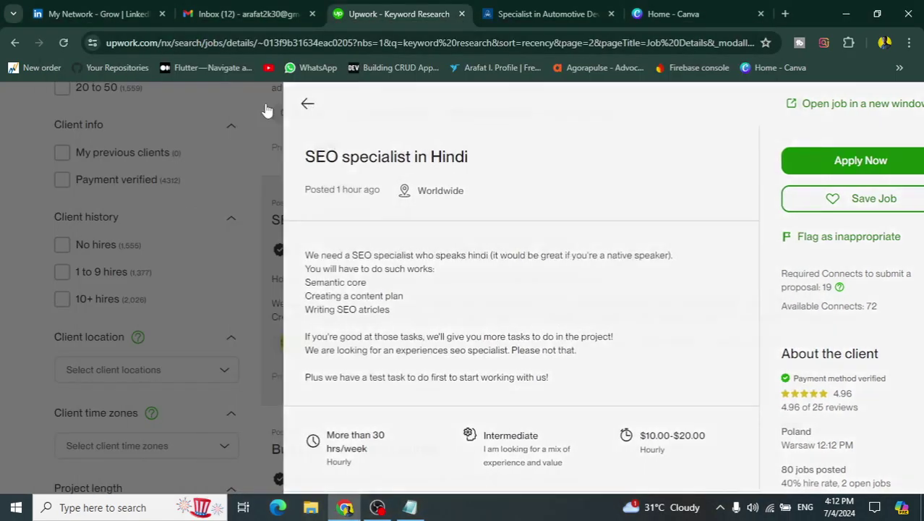
- Close the job details, browse the keyword research results, and reopen the "SEO specialist in Hindi" job
click(266, 110)
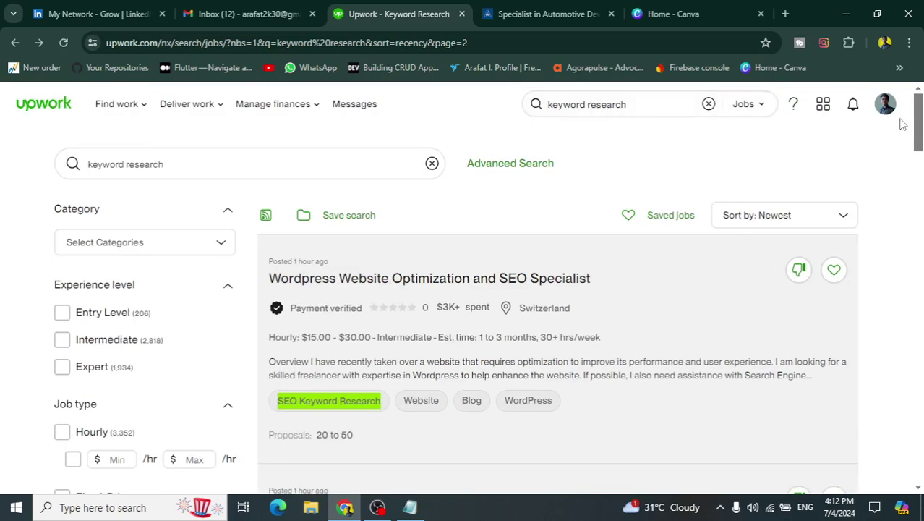
drag(920, 129, 920, 179)
scroll(687, 208, up, 5)
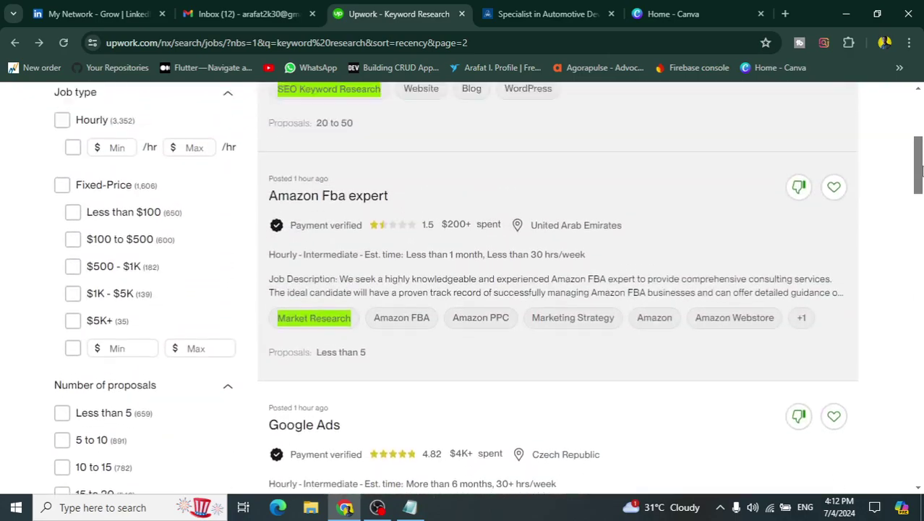
scroll(687, 208, down, 10)
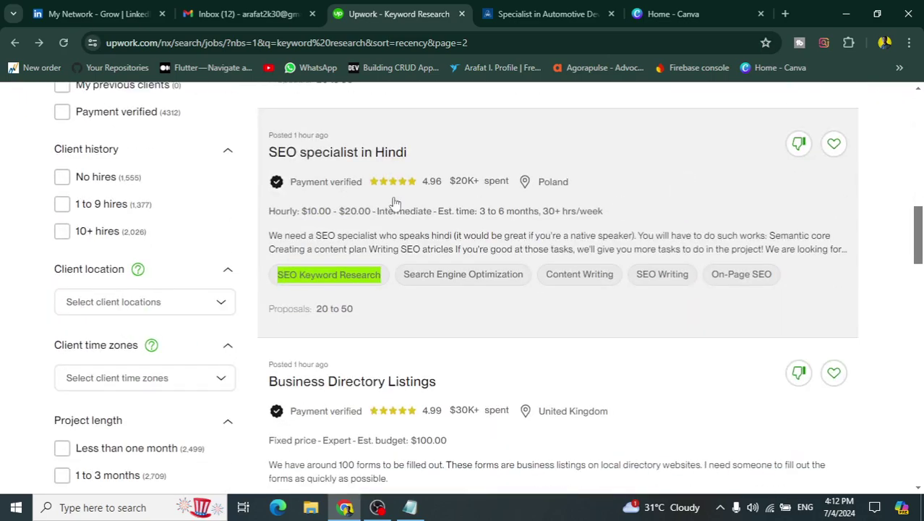
click(553, 166)
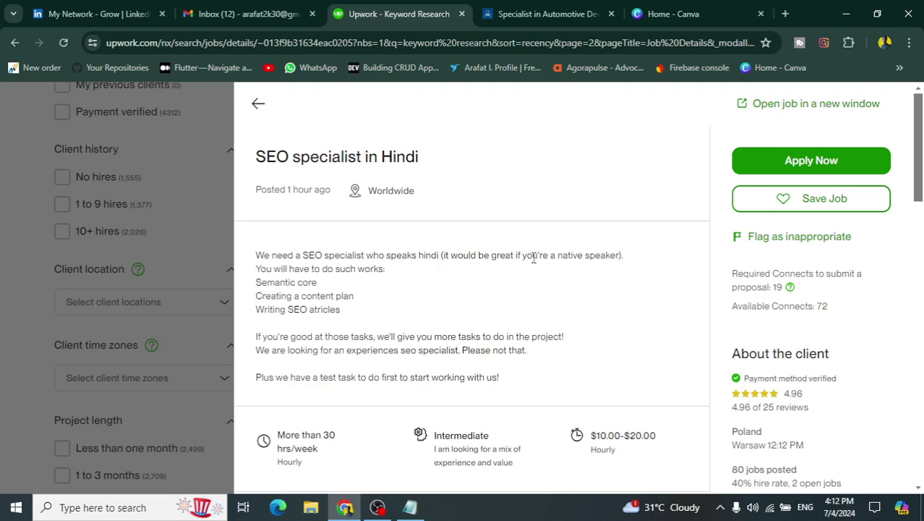
- Read the job description, highlighting the Hindi language requirement, the work introduction, the follow-up tasks line and the closing "Please not that." remark
drag(625, 262, 386, 262)
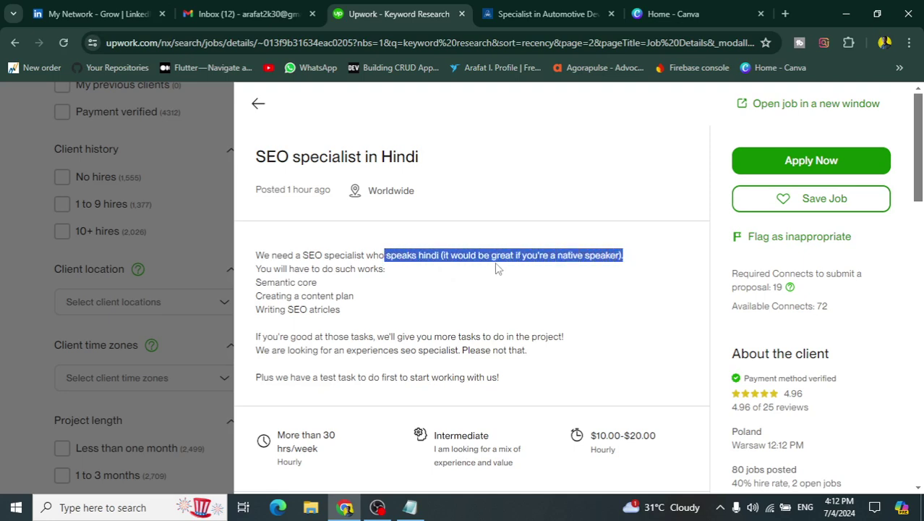
click(489, 284)
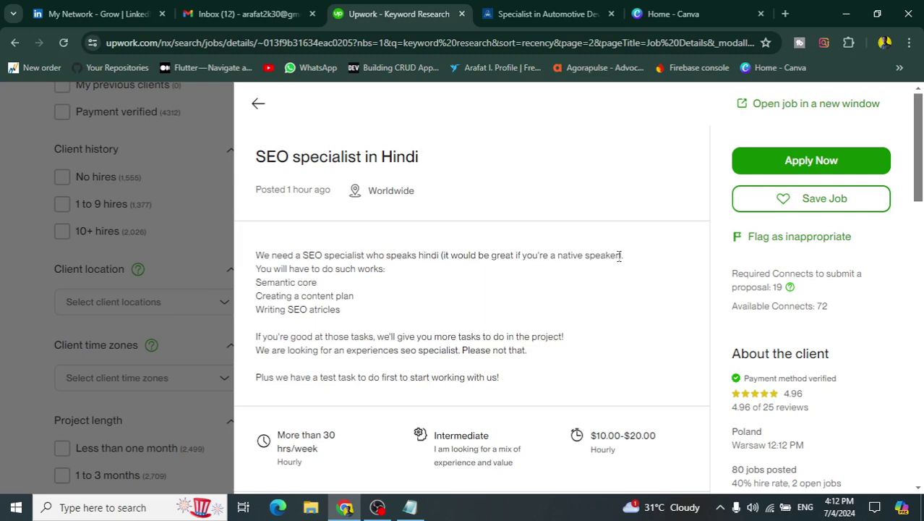
drag(625, 257, 483, 254)
click(376, 286)
drag(391, 273, 276, 275)
click(302, 281)
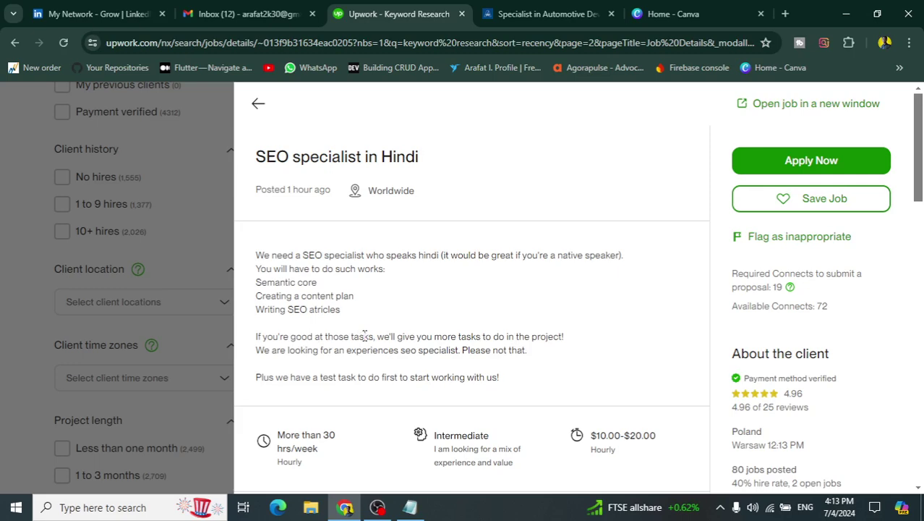
drag(365, 335, 314, 336)
click(467, 332)
drag(537, 353, 460, 352)
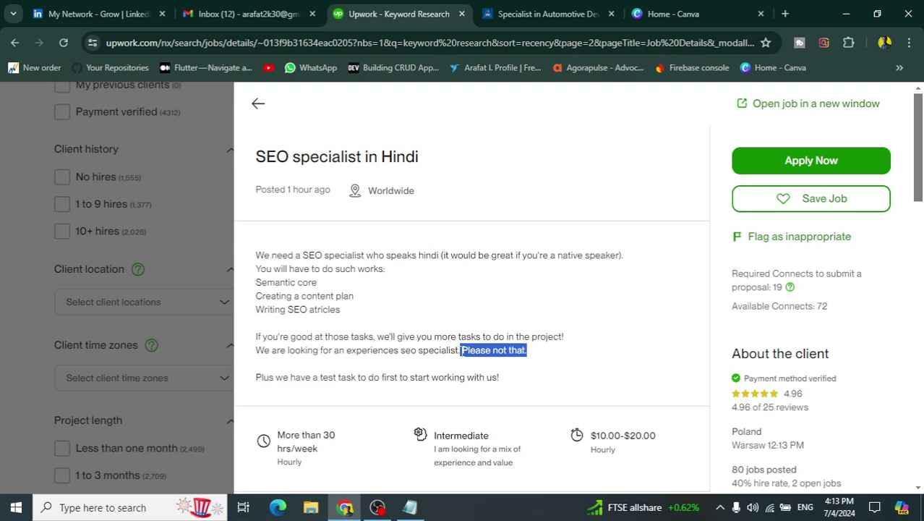
click(532, 313)
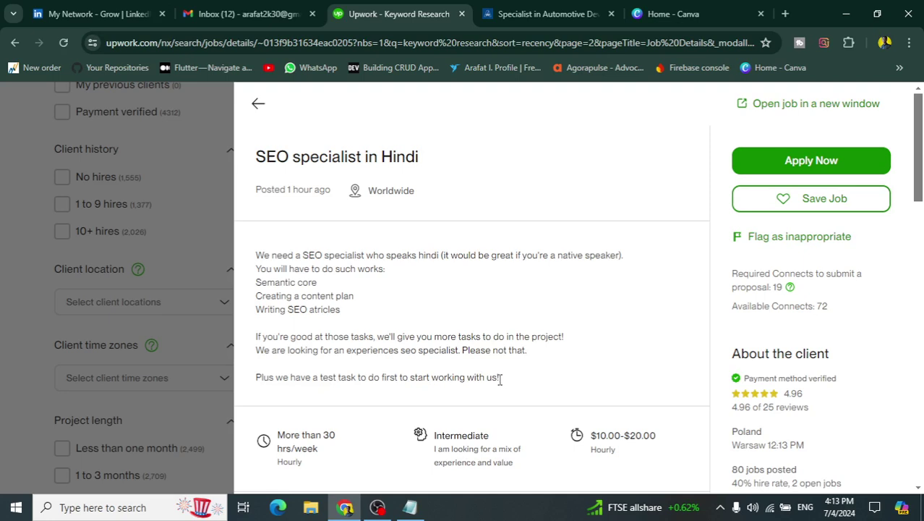
- Examine the job's hourly rate and its list of required tasks, from semantic core to SEO articles
scroll(499, 384, down, 1)
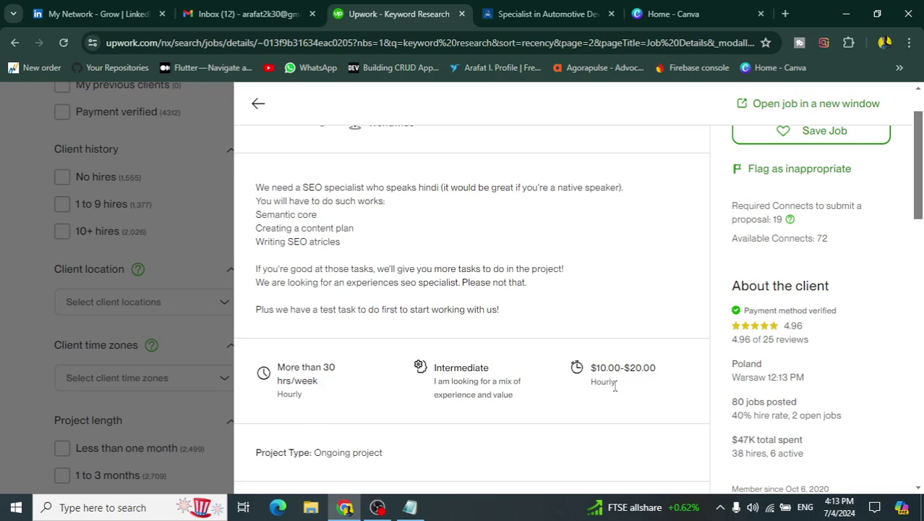
drag(596, 367, 640, 398)
click(647, 407)
drag(255, 214, 361, 248)
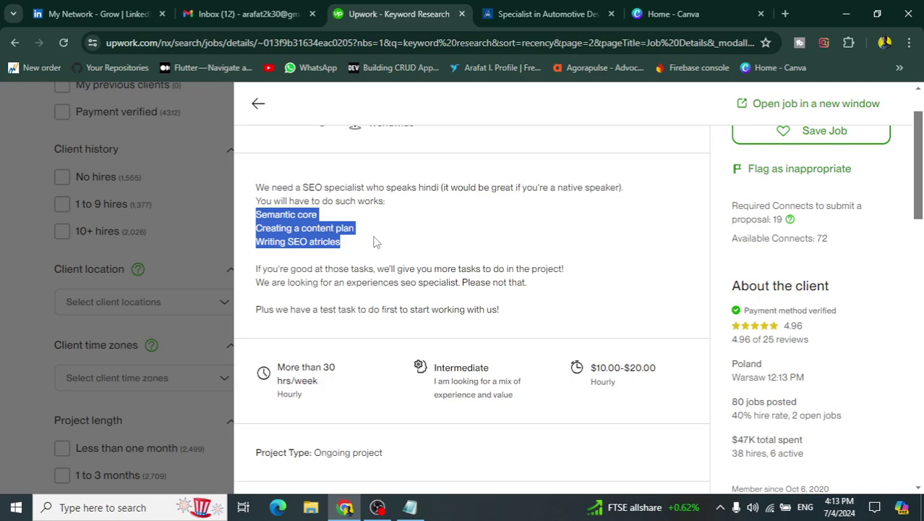
click(374, 239)
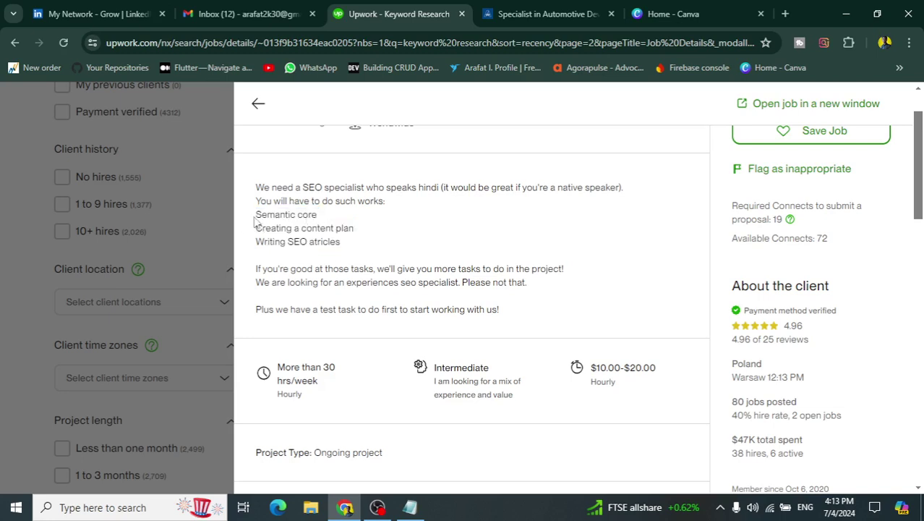
drag(256, 222, 340, 246)
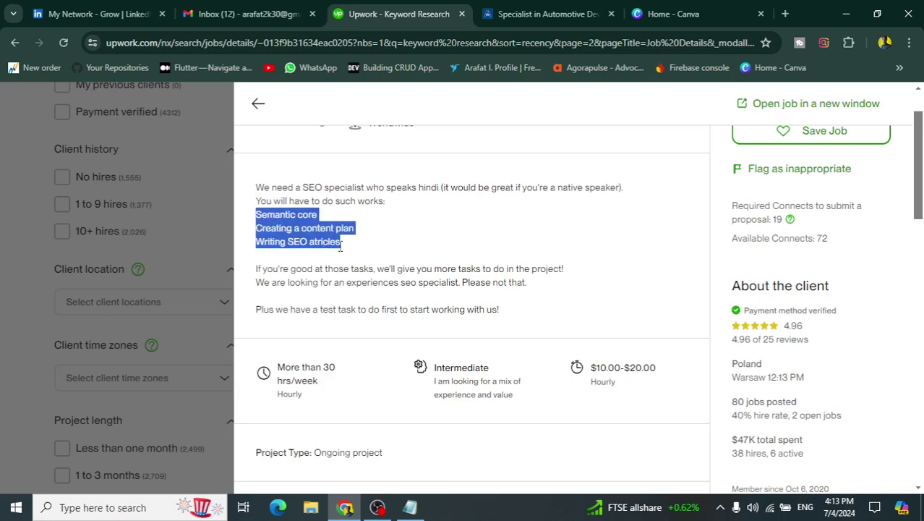
click(312, 239)
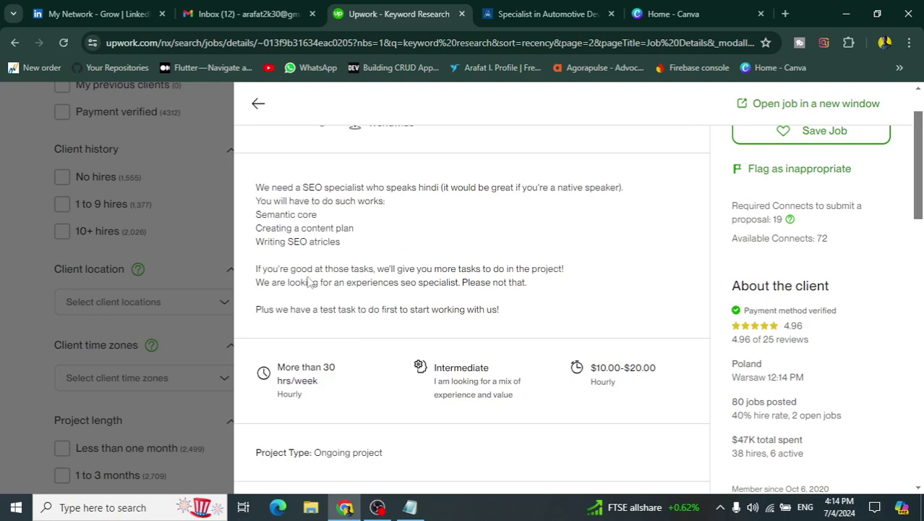
- Highlight the "Writing SEO atricles" task in the job description
scroll(308, 283, up, 1)
mouse_move(257, 310)
mouse_down()
mouse_move(352, 316)
mouse_move(241, 315)
mouse_move(262, 309)
mouse_move(253, 310)
mouse_up()
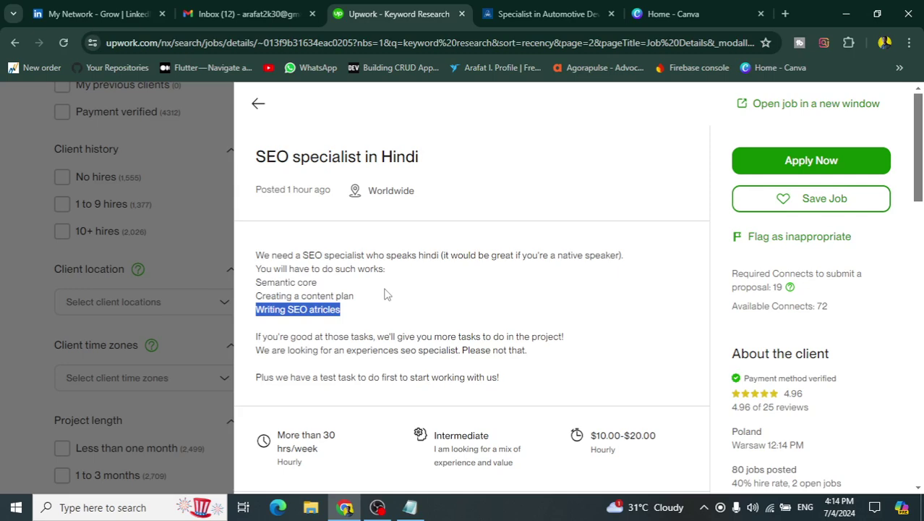
click(344, 313)
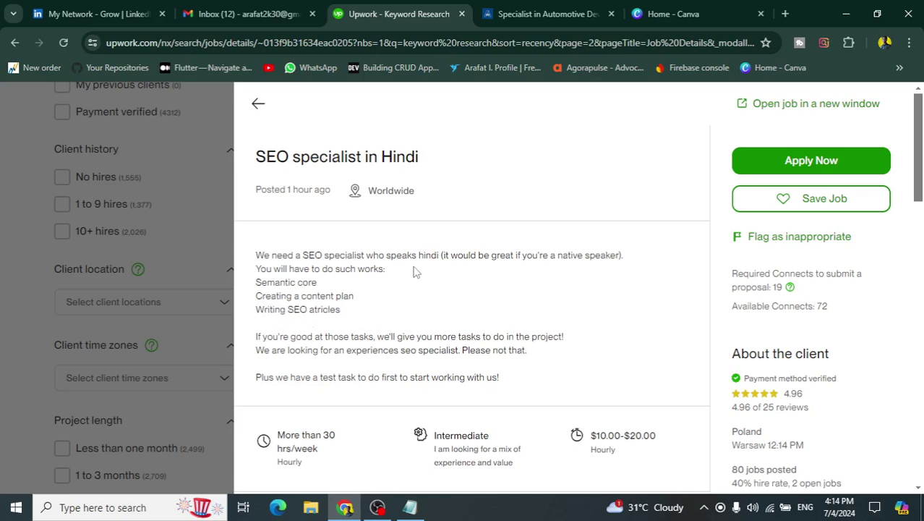
drag(257, 312, 351, 316)
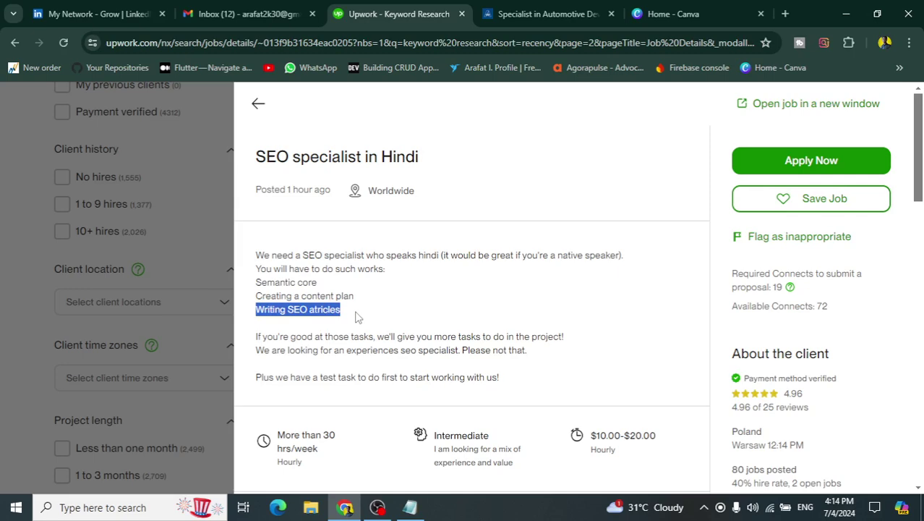
click(354, 316)
- Open ChatGPT at chatgpt.com in a new browser tab
click(786, 14)
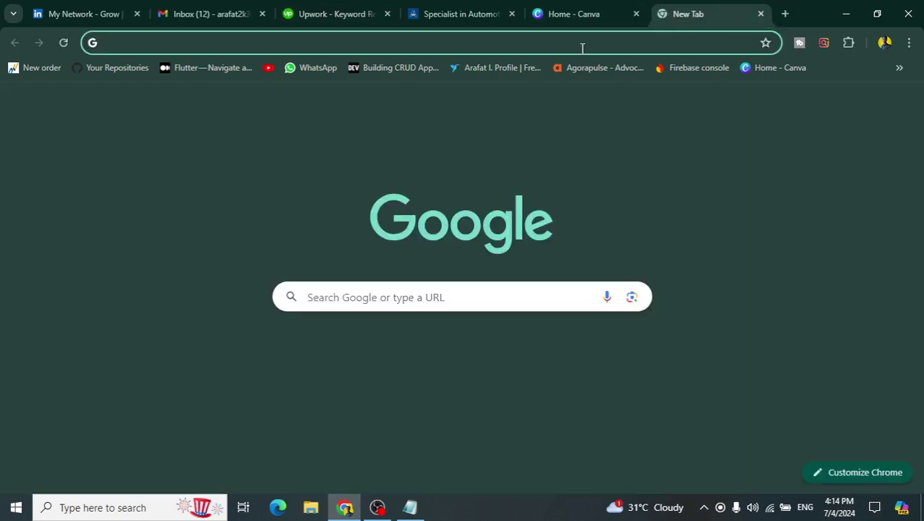
text(caht)
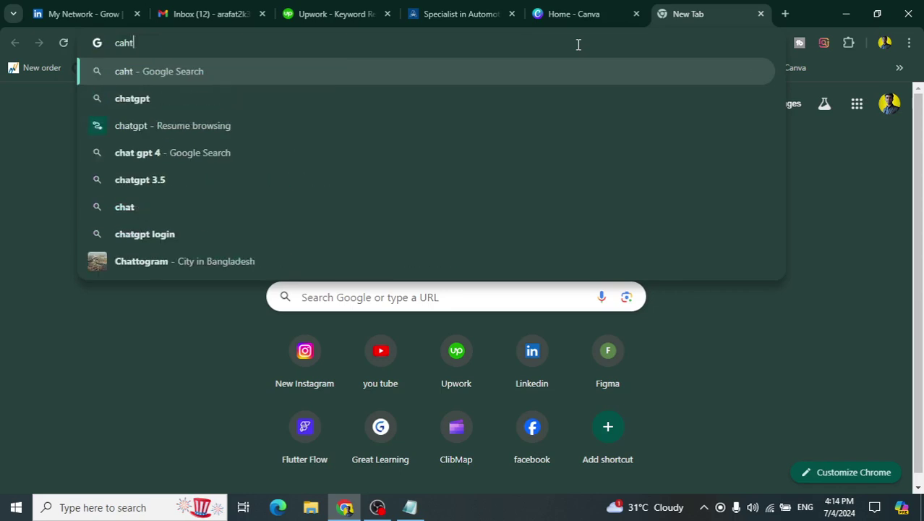
key(BackSpace)
key(BackSpace)
key(BackSpace)
text(hat)
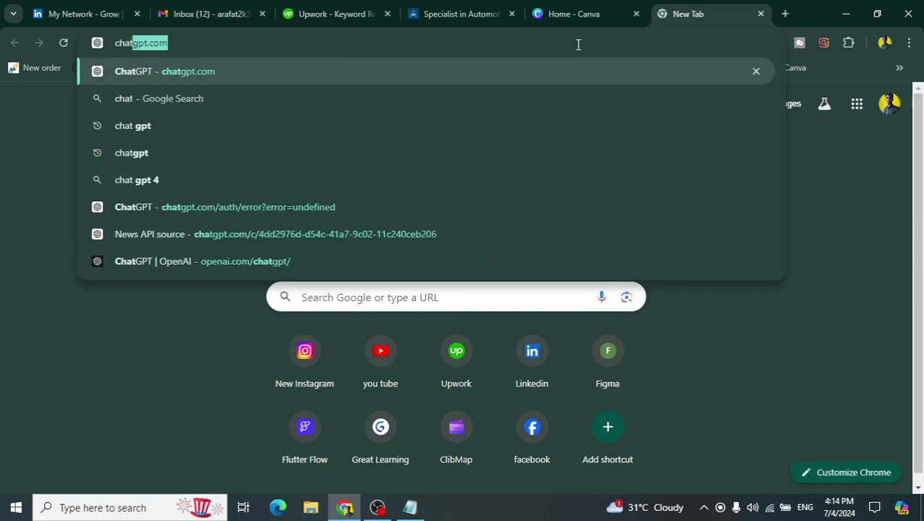
key(Return)
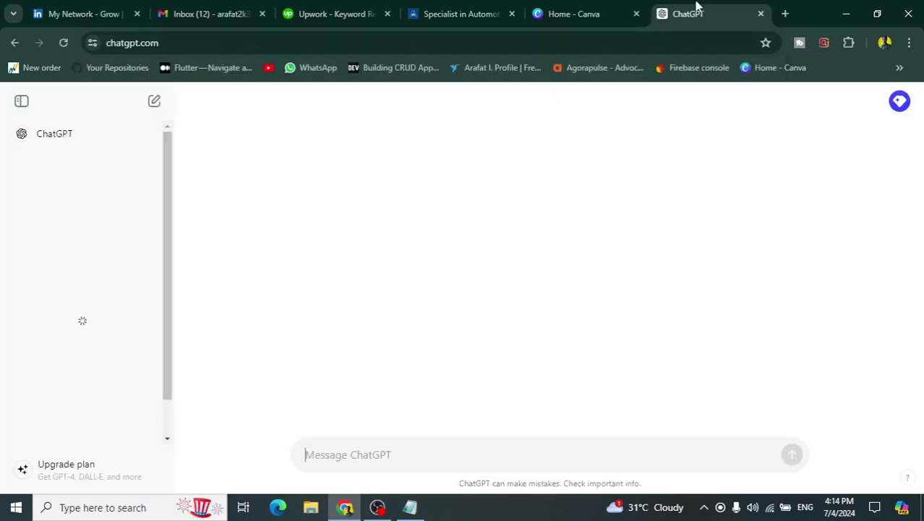
- Return to the Upwork job and close the automotive specialist and Canva browser tabs
click(605, 7)
click(463, 14)
click(337, 14)
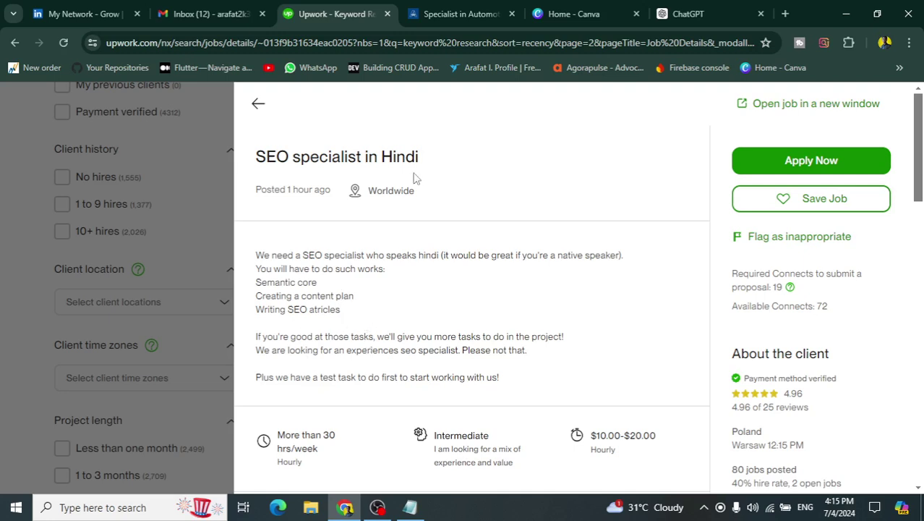
click(513, 15)
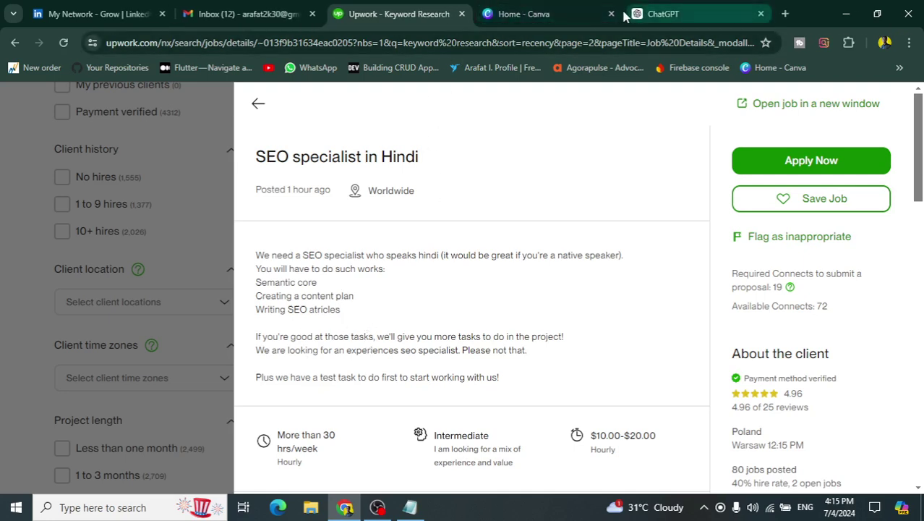
click(614, 15)
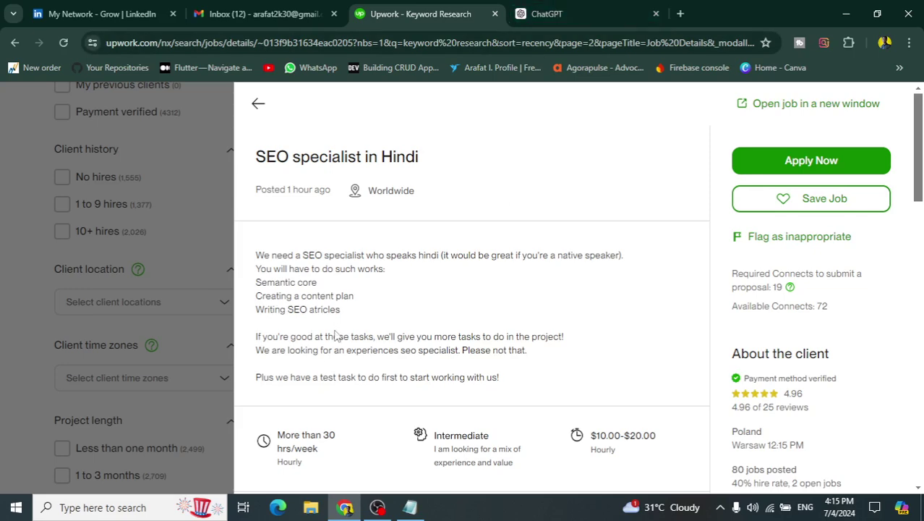
- Copy "Writing SEO atricles" from the Upwork job post and send it to ChatGPT as a prompt asking for 500 words
click(582, 10)
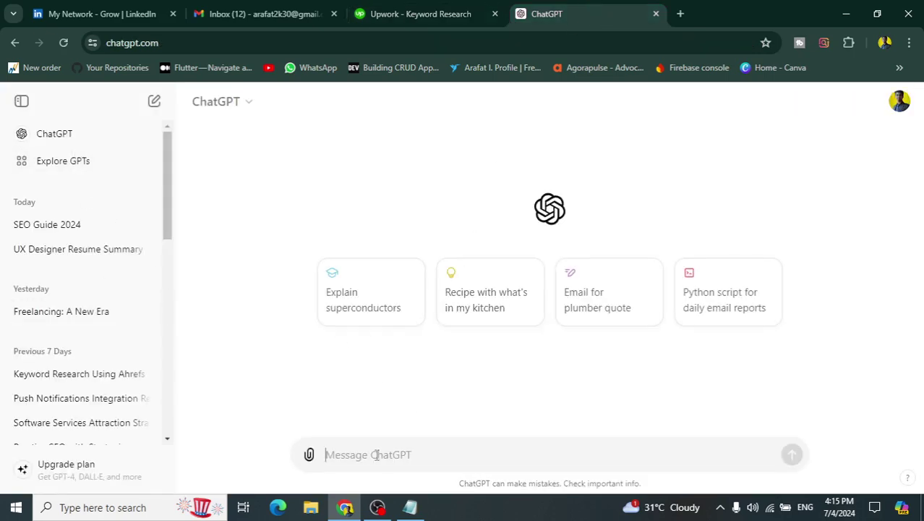
click(420, 14)
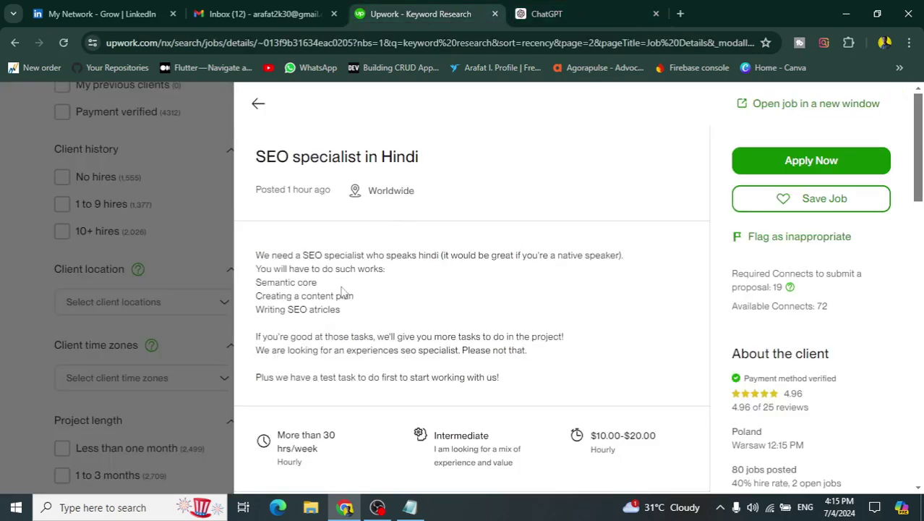
drag(347, 311, 255, 314)
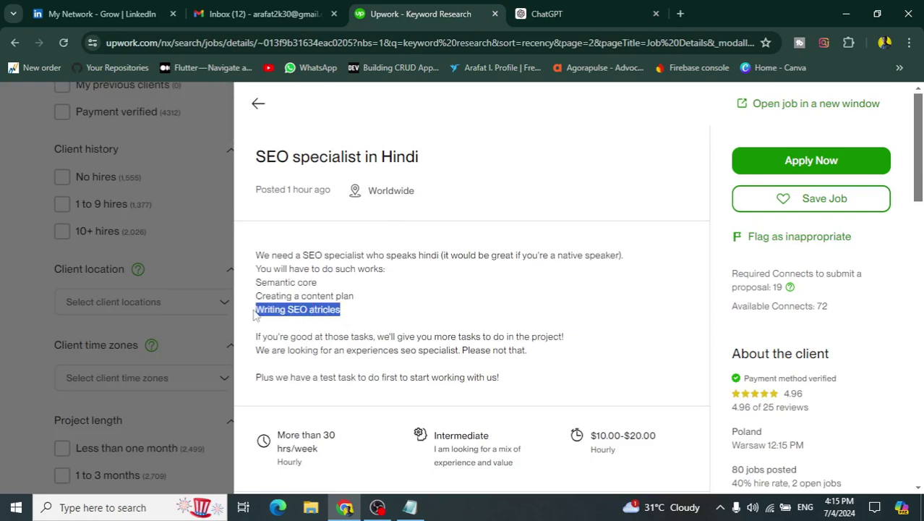
click(539, 11)
text(Writing SEO atricles in 500)
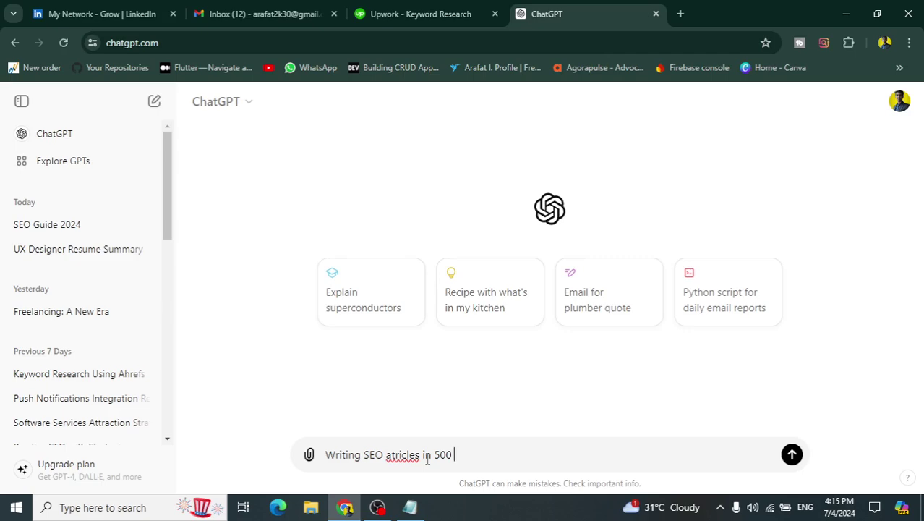
key(Return)
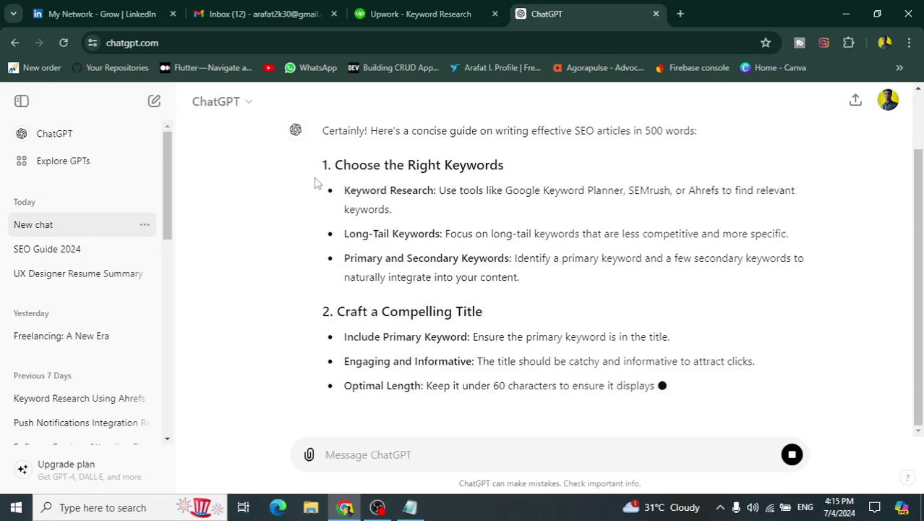
- Review ChatGPT's answer on writing SEO articles section by section, checking it against the task list in the Upwork job post
drag(328, 162, 398, 298)
click(502, 293)
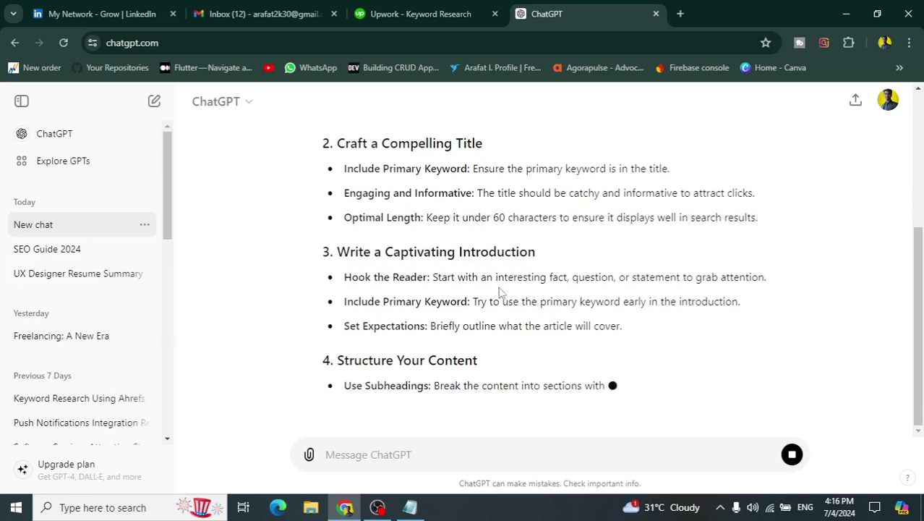
scroll(499, 291, up, 4)
click(419, 13)
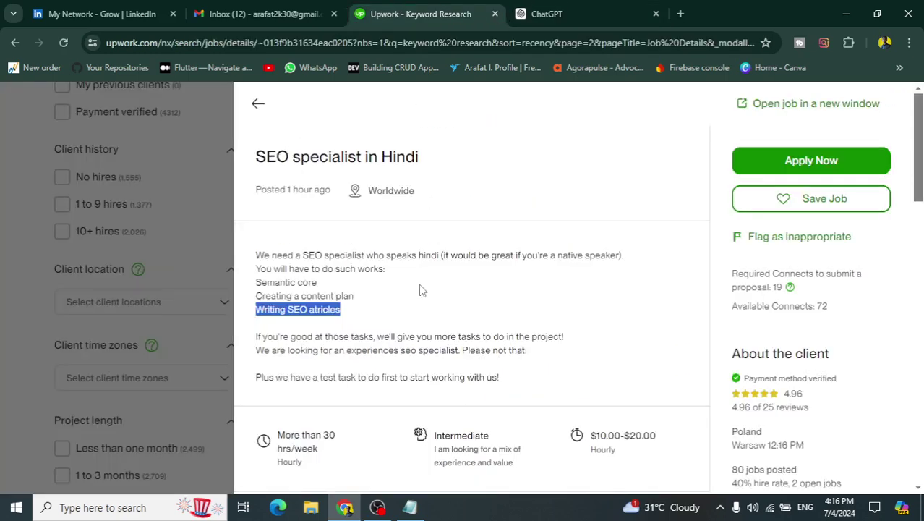
click(401, 300)
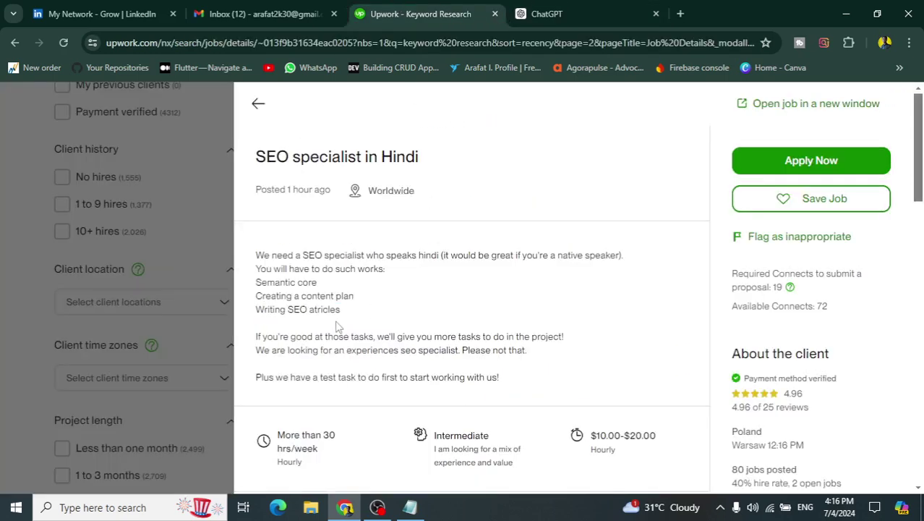
click(575, 7)
scroll(449, 262, down, 8)
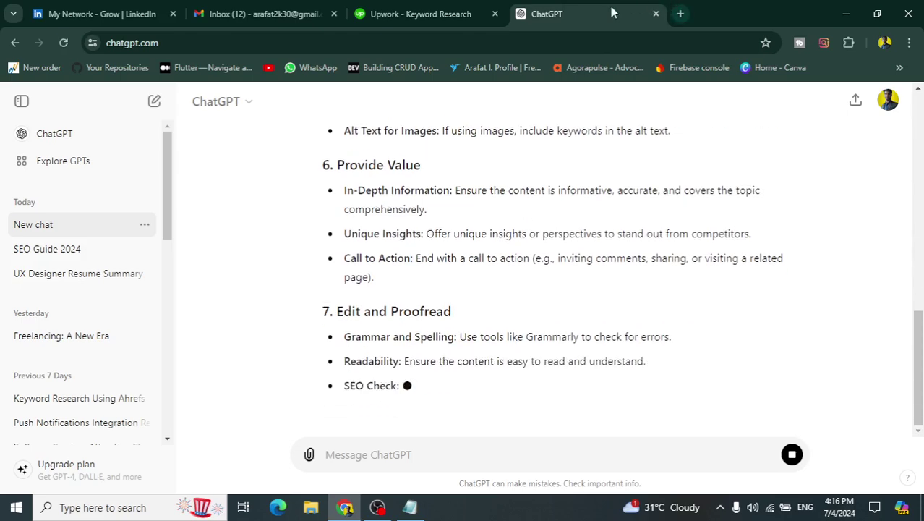
scroll(566, 278, up, 2)
scroll(567, 278, up, 2)
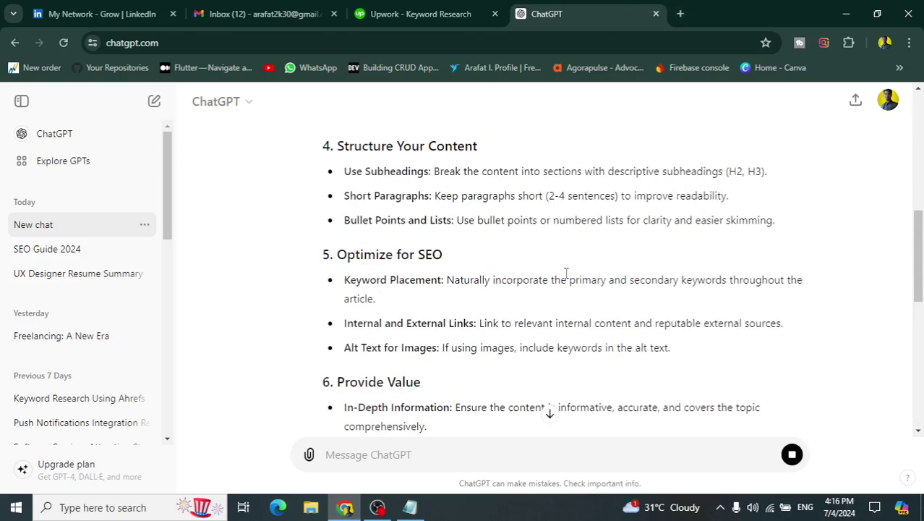
scroll(566, 272, up, 3)
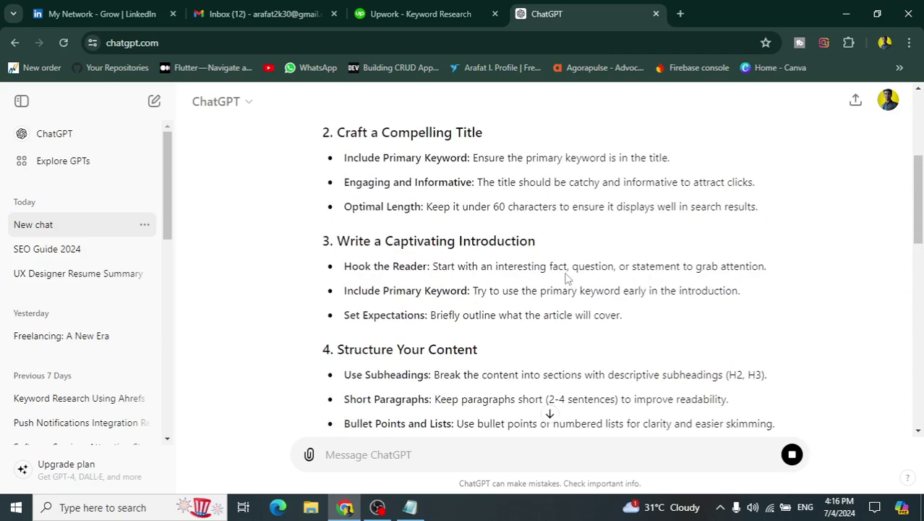
- Copy ChatGPT's complete answer and open the Duplichecker plagiarism checker from a Google search for "plagarizom duplichecker" in a new browser tab
scroll(550, 275, down, 10)
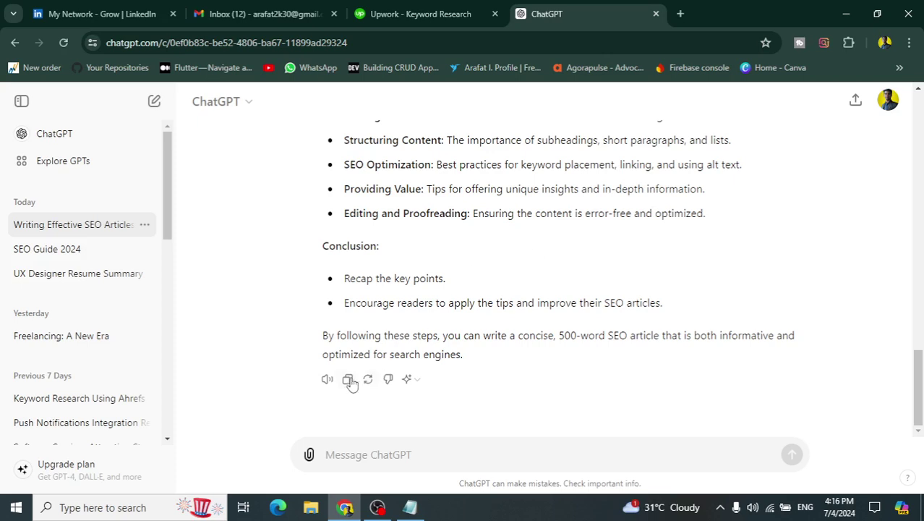
click(679, 11)
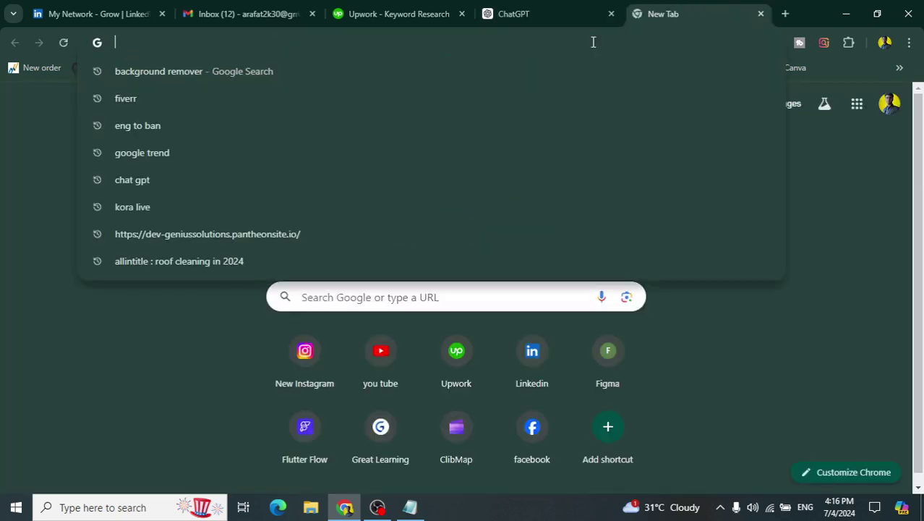
text(p)
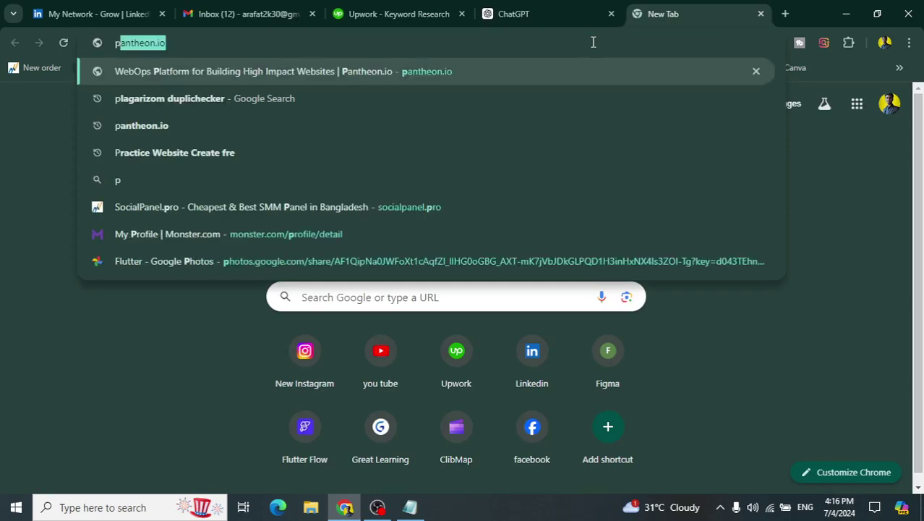
click(267, 102)
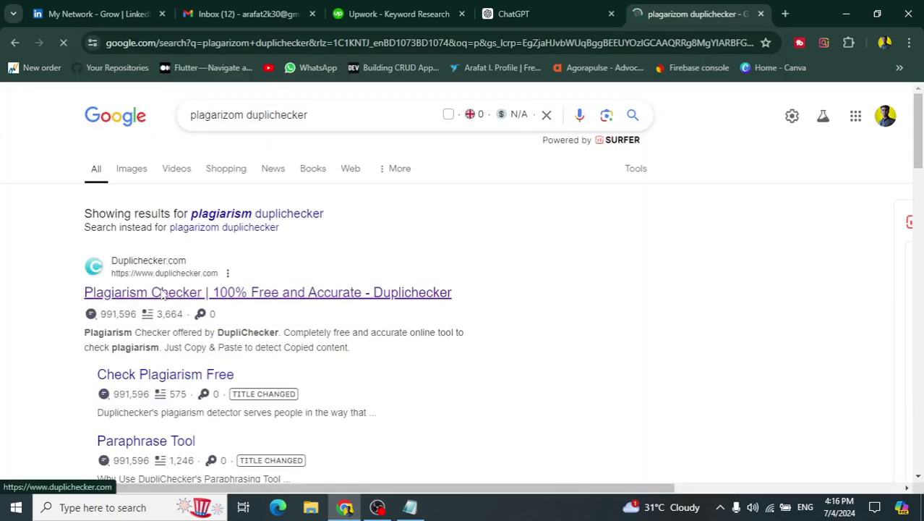
click(162, 293)
scroll(495, 242, down, 3)
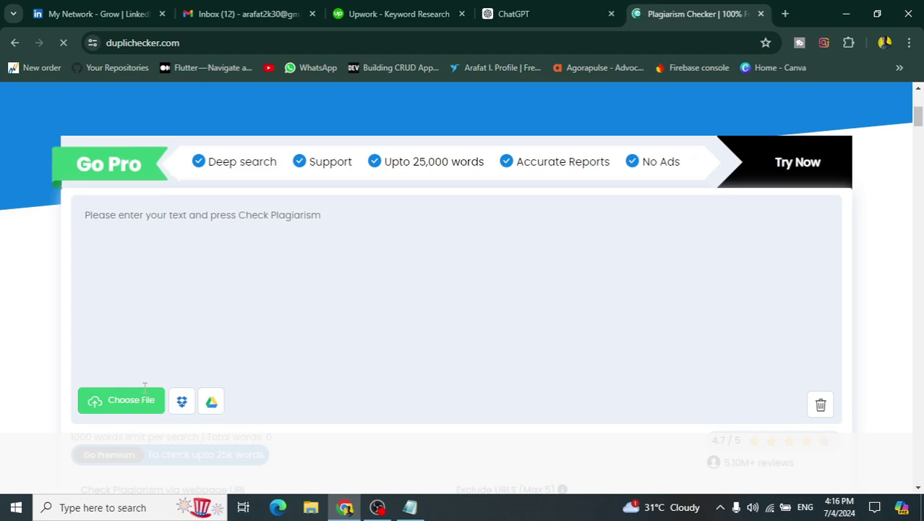
- Paste the copied SEO article guide into Duplichecker's text box and check that it starts from the beginning
click(111, 223)
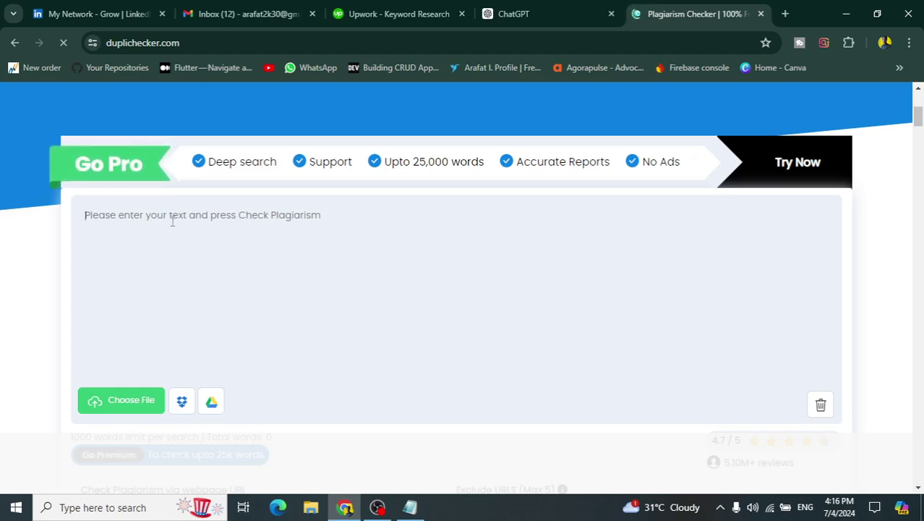
key(ctrl+v)
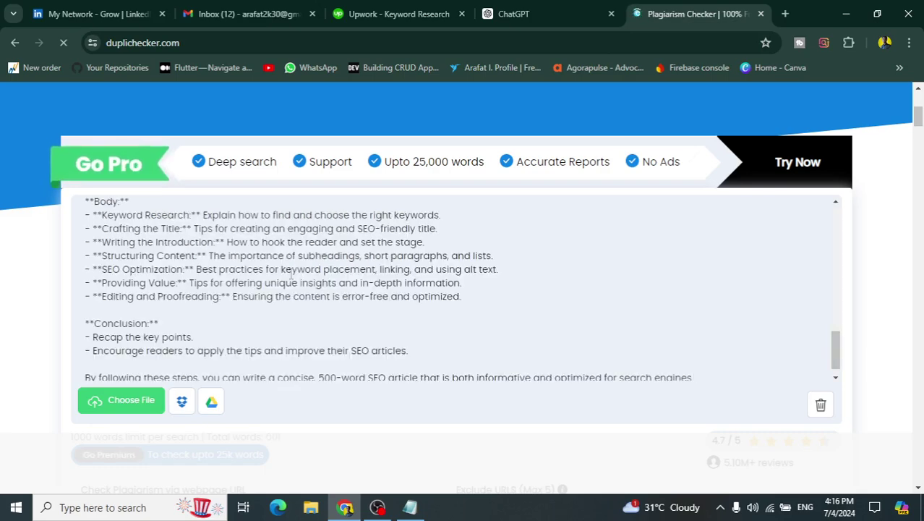
scroll(292, 274, up, 15)
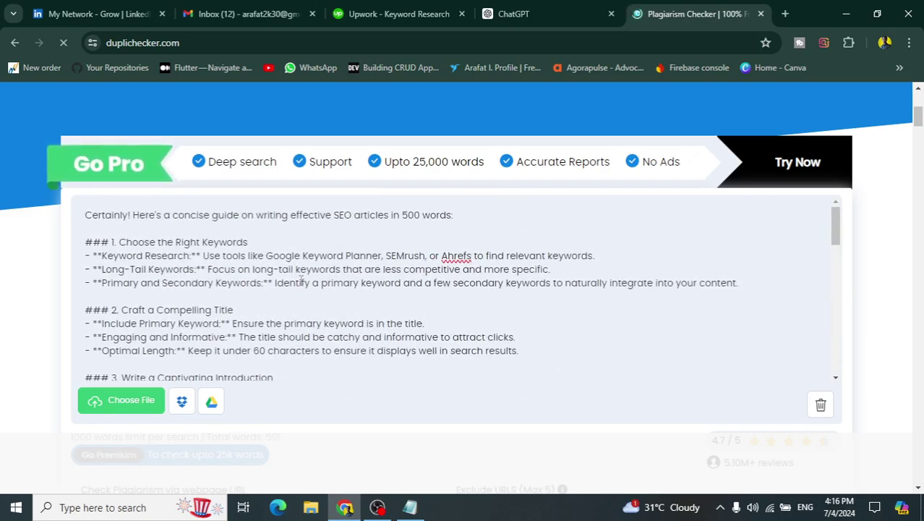
scroll(301, 280, up, 3)
scroll(301, 280, down, 3)
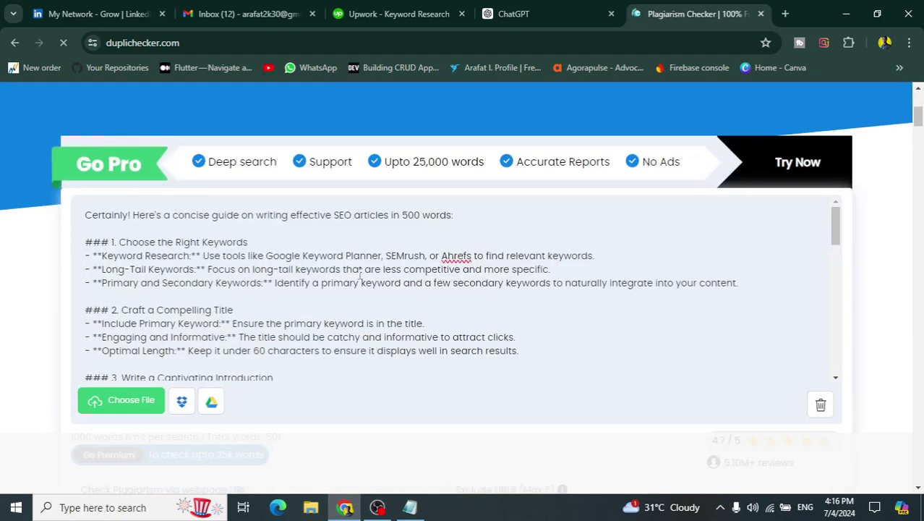
- Complete the "I'm not a robot" verification and run the plagiarism check on the pasted article
scroll(570, 271, down, 12)
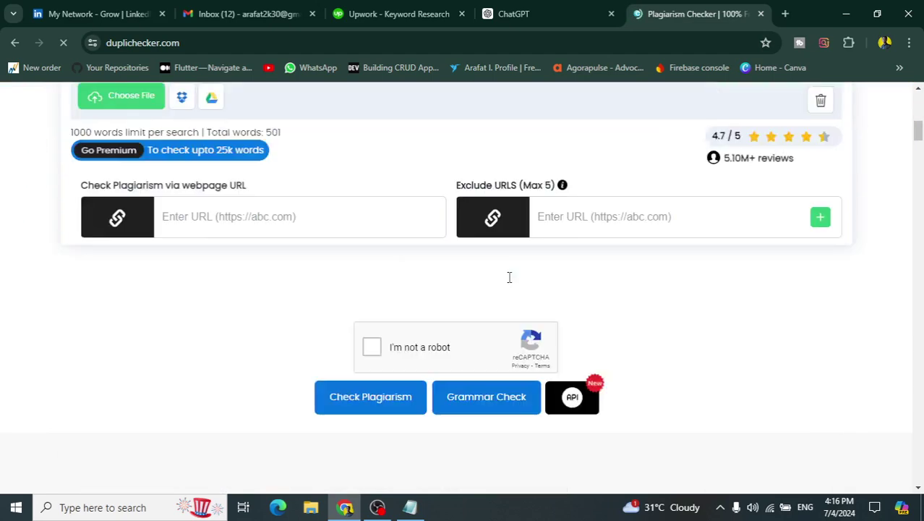
scroll(510, 277, down, 2)
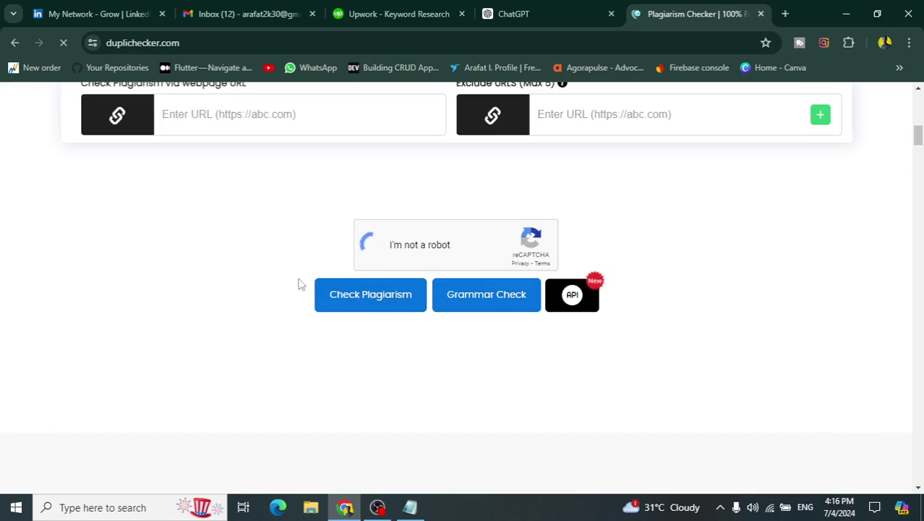
scroll(301, 284, up, 2)
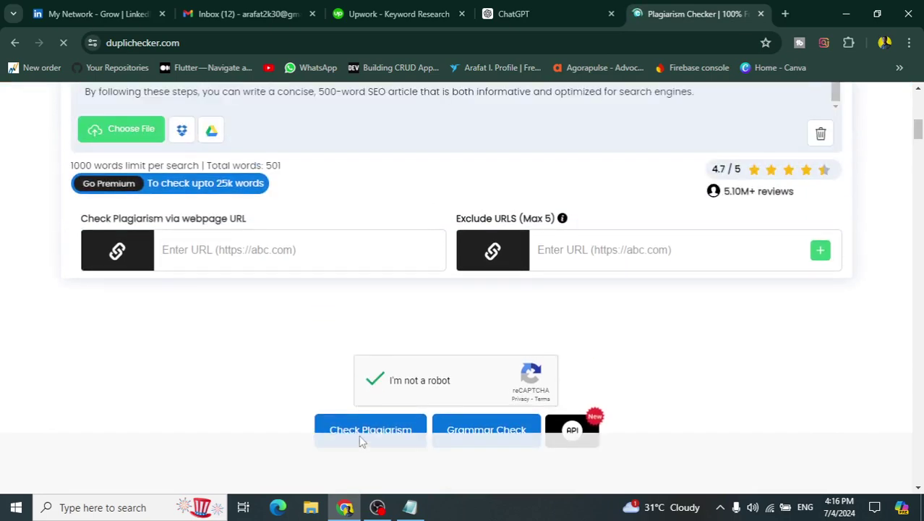
scroll(417, 359, down, 2)
click(390, 308)
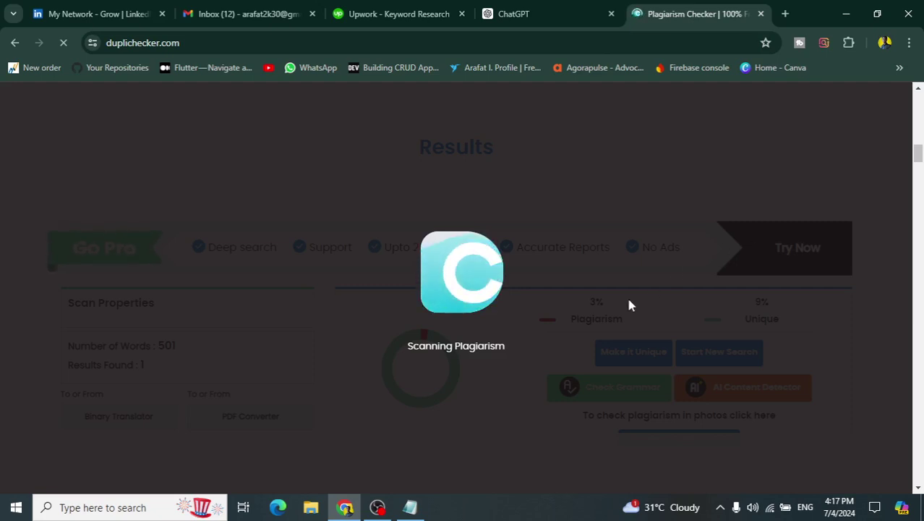
click(376, 513)
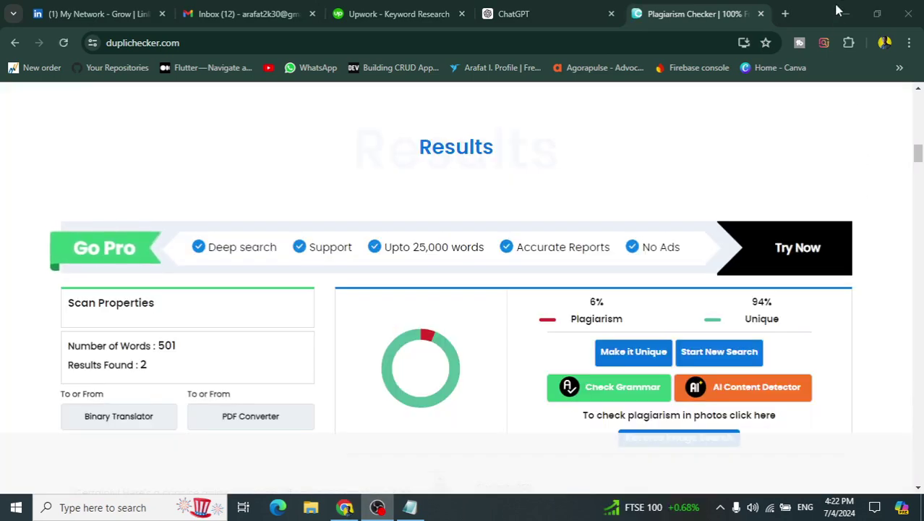
click(837, 11)
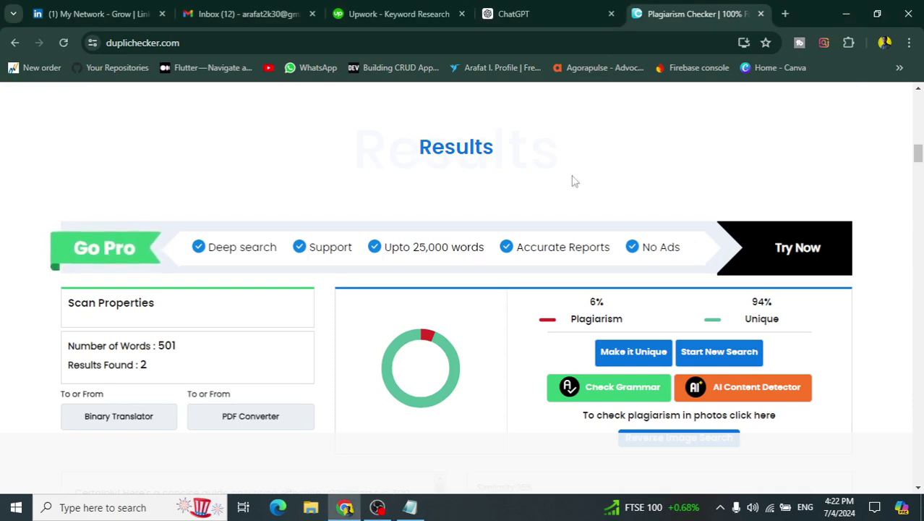
- Examine the scan results: the plagiarism and unique percentages, the checked text and the list of matching sources
scroll(392, 320, down, 3)
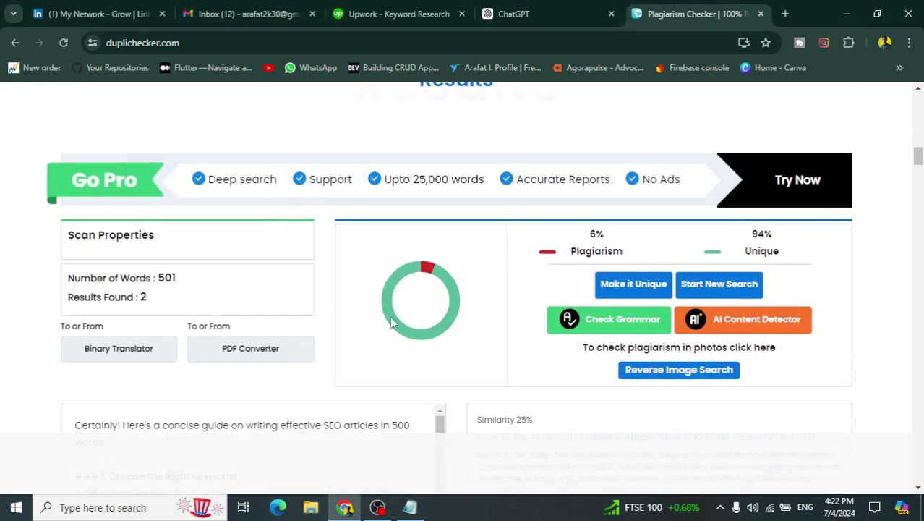
scroll(456, 229, up, 1)
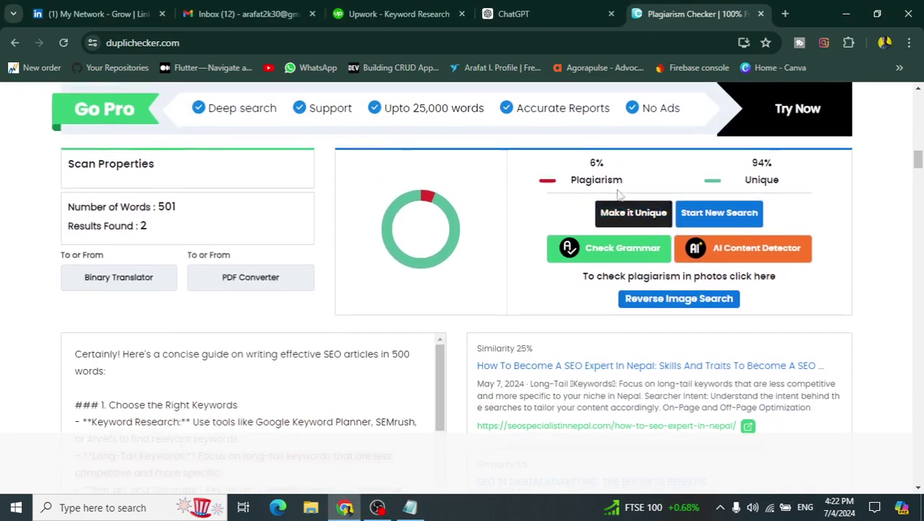
drag(628, 188, 561, 171)
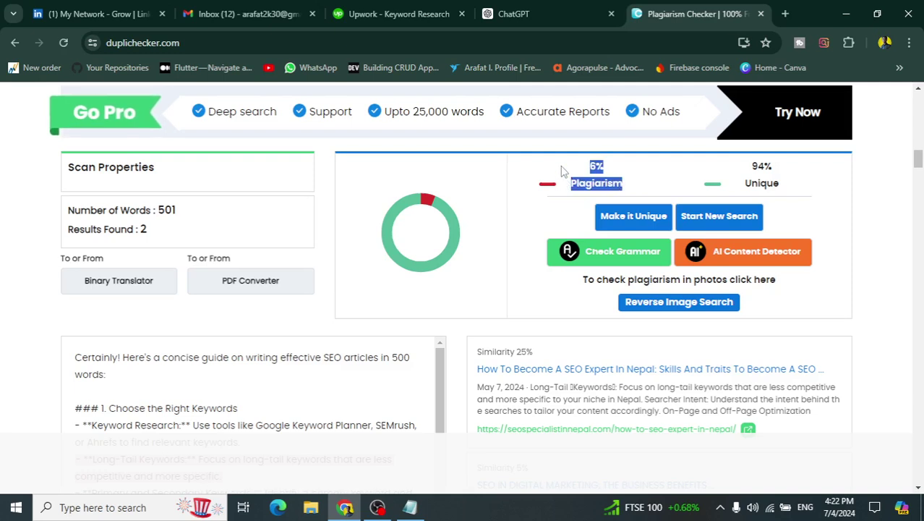
click(635, 183)
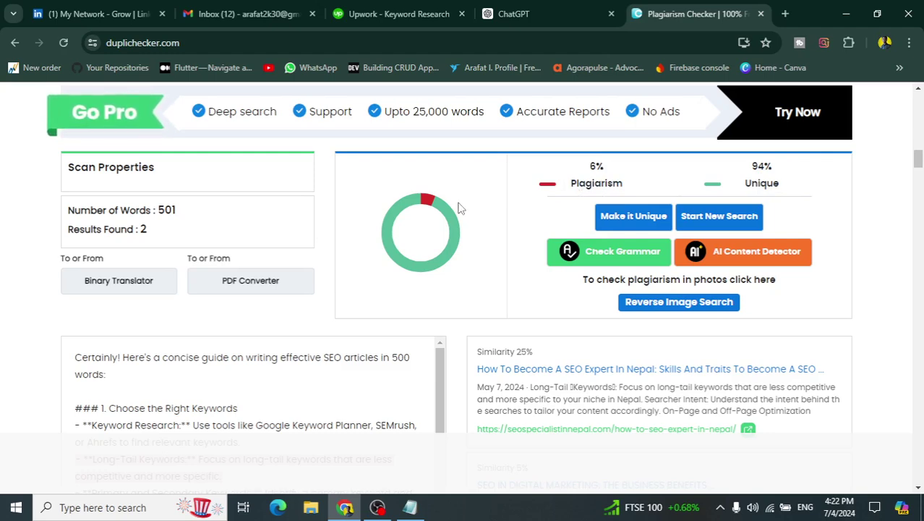
scroll(460, 206, down, 4)
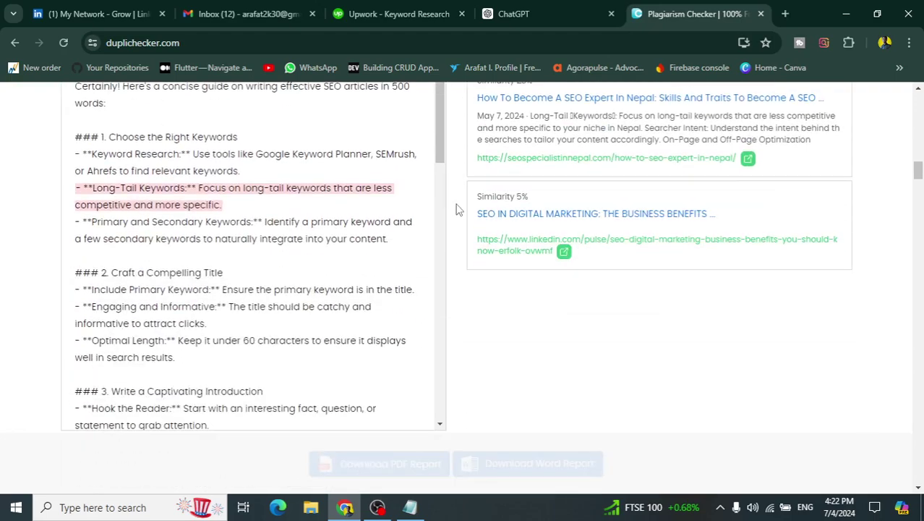
scroll(456, 209, up, 2)
scroll(473, 346, down, 4)
scroll(525, 331, up, 6)
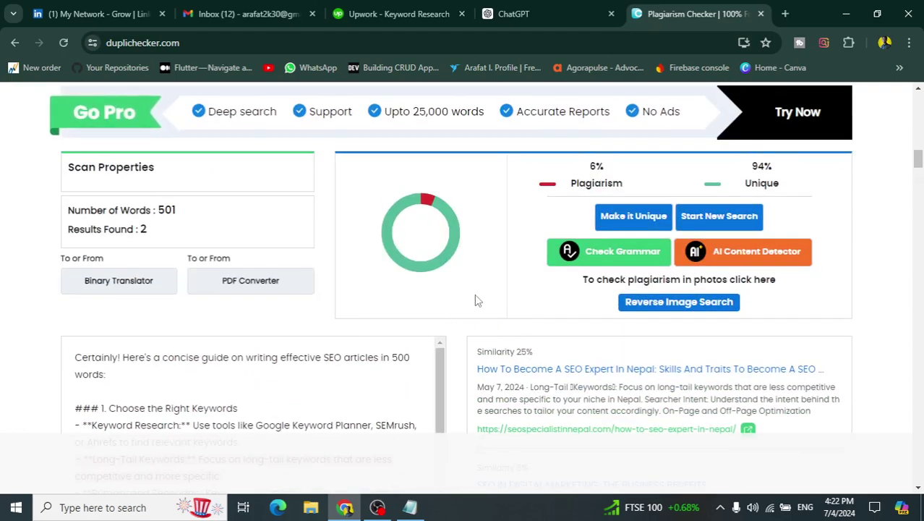
scroll(449, 308, down, 1)
scroll(235, 334, down, 1)
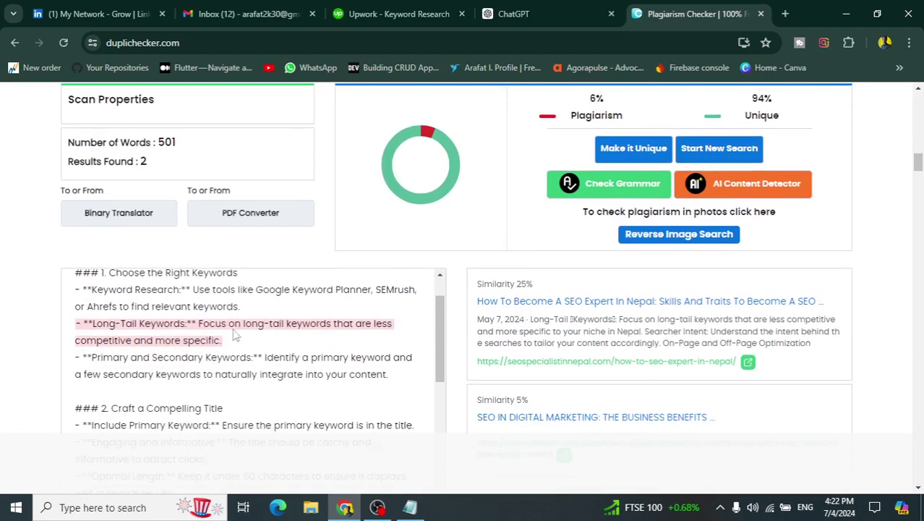
- Examine the flagged "Long-Tail Keywords" sentence in the checked text and compare it with the sections around it
drag(226, 341, 75, 326)
click(93, 327)
scroll(236, 381, up, 1)
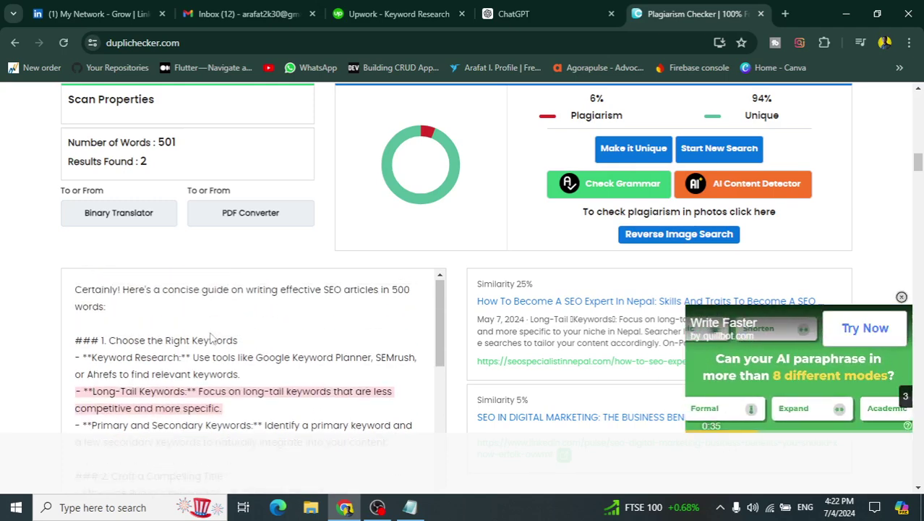
scroll(236, 381, down, 1)
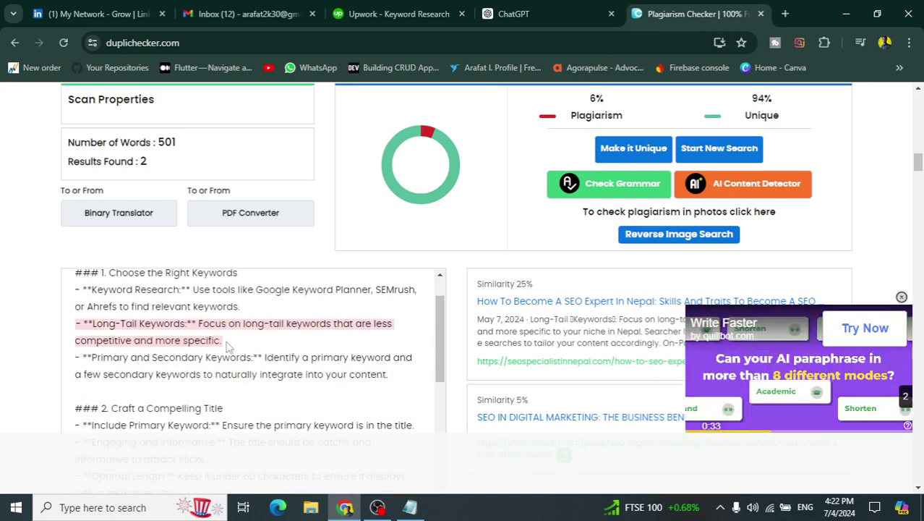
drag(221, 342, 75, 325)
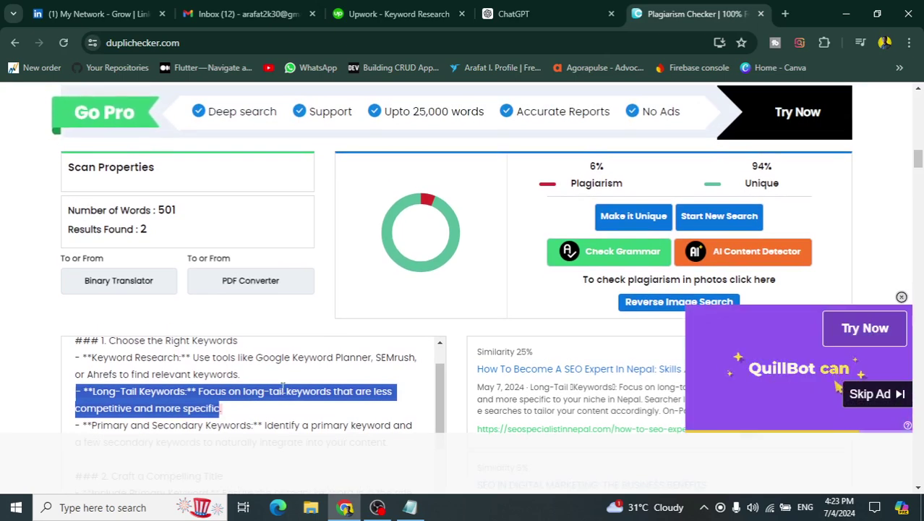
scroll(303, 373, down, 2)
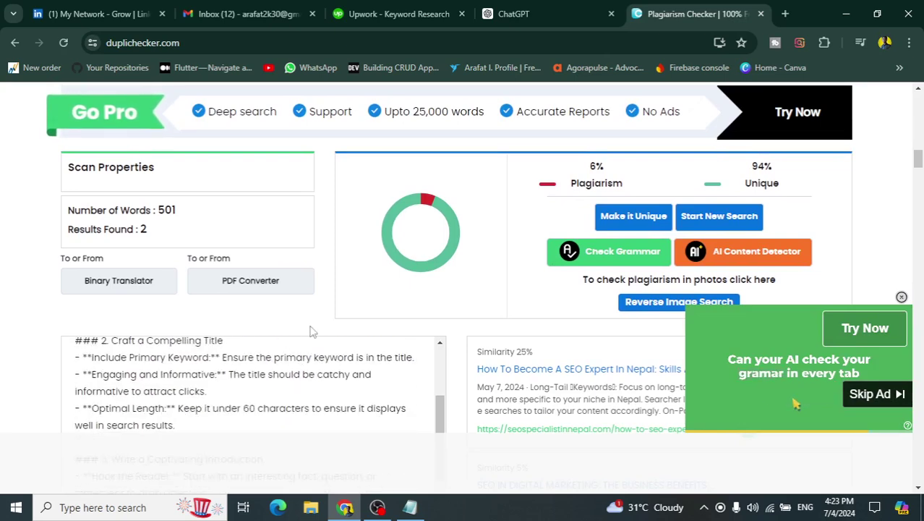
scroll(318, 327, up, 3)
scroll(381, 324, down, 5)
scroll(378, 324, up, 3)
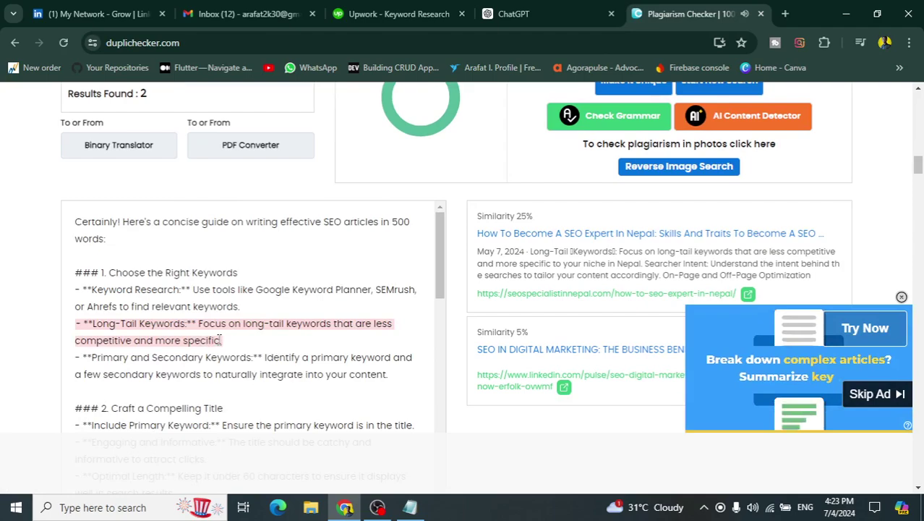
drag(126, 341, 259, 344)
- Look through the rest of the checked text for flagged passages, examining "The importance of SEO in digital marketing" in the Introduction outline
scroll(260, 344, down, 1)
scroll(259, 341, down, 15)
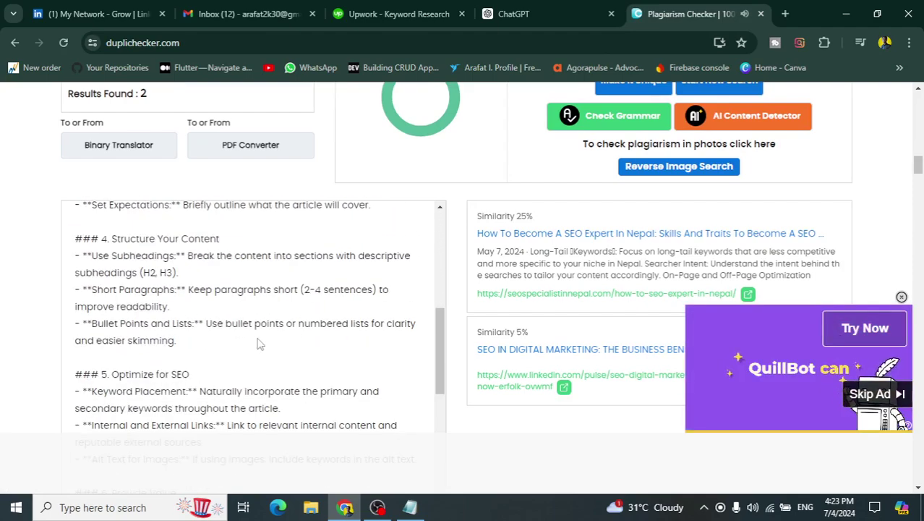
scroll(258, 338, up, 3)
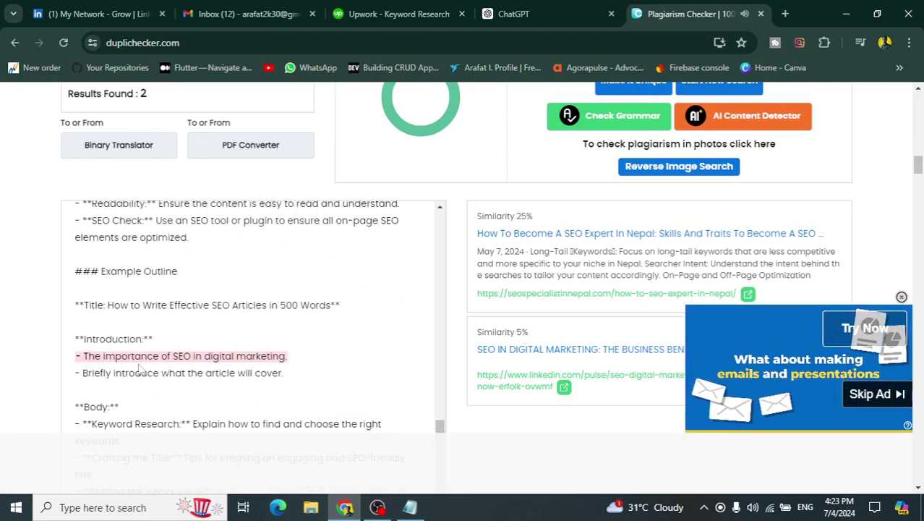
drag(291, 357, 76, 371)
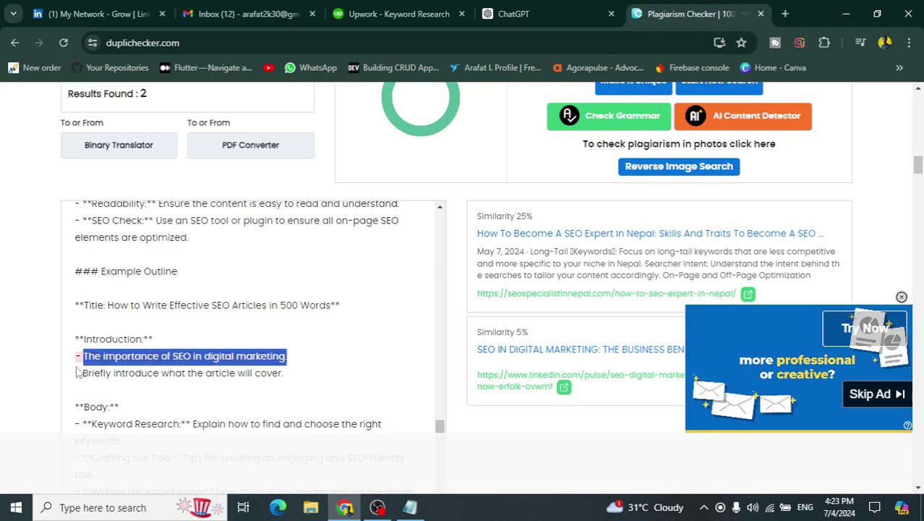
scroll(381, 356, down, 3)
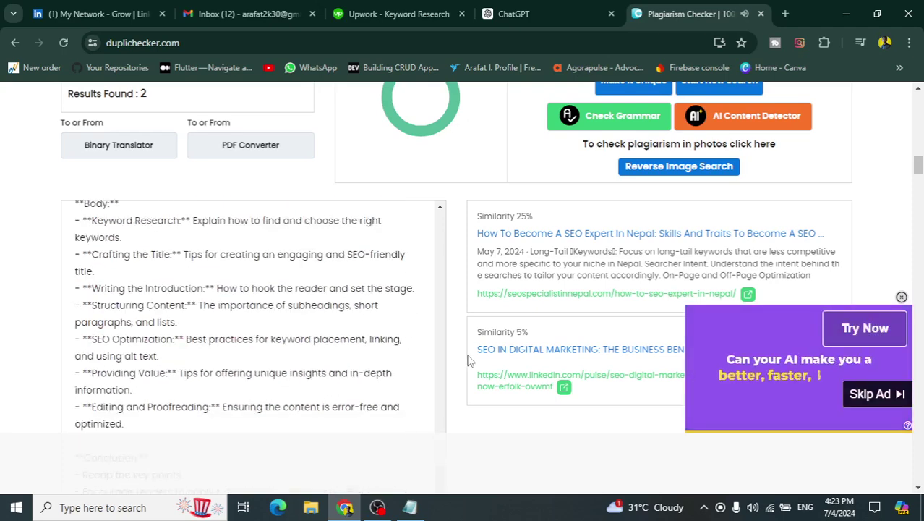
scroll(506, 351, down, 5)
scroll(477, 340, up, 3)
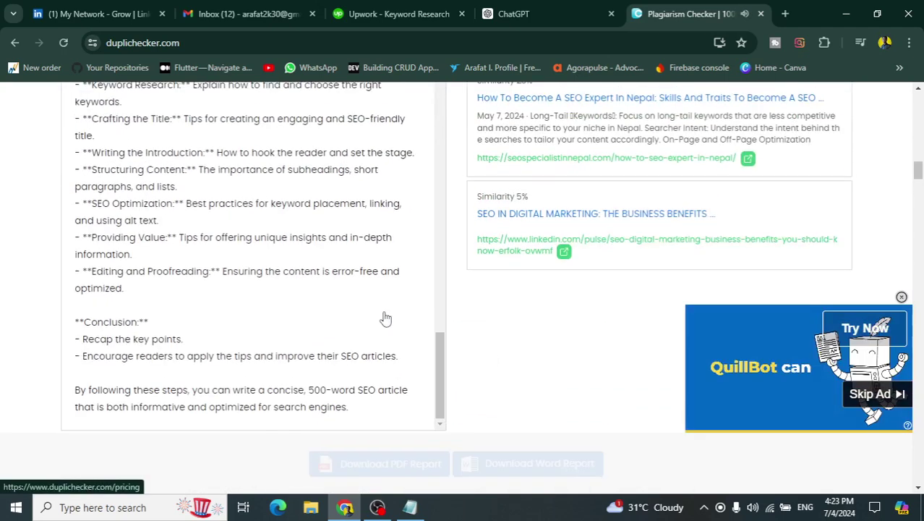
scroll(369, 329, up, 3)
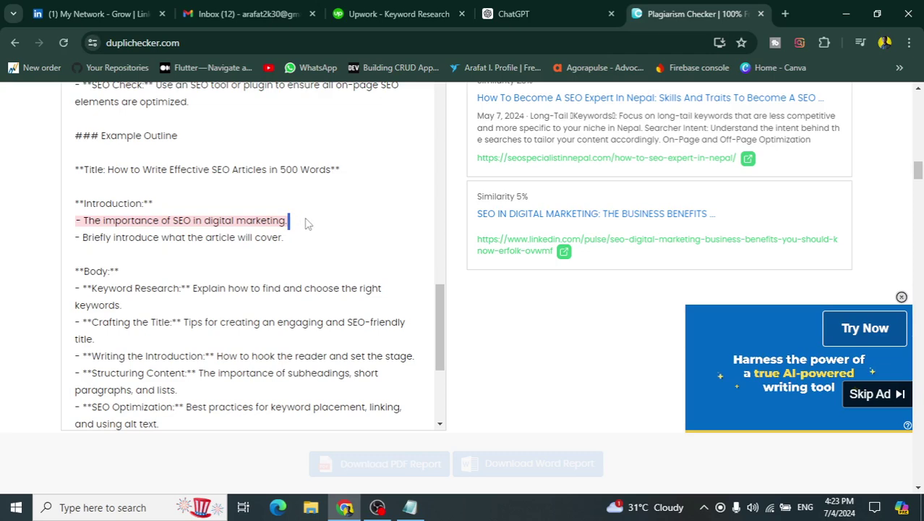
drag(287, 222, 57, 222)
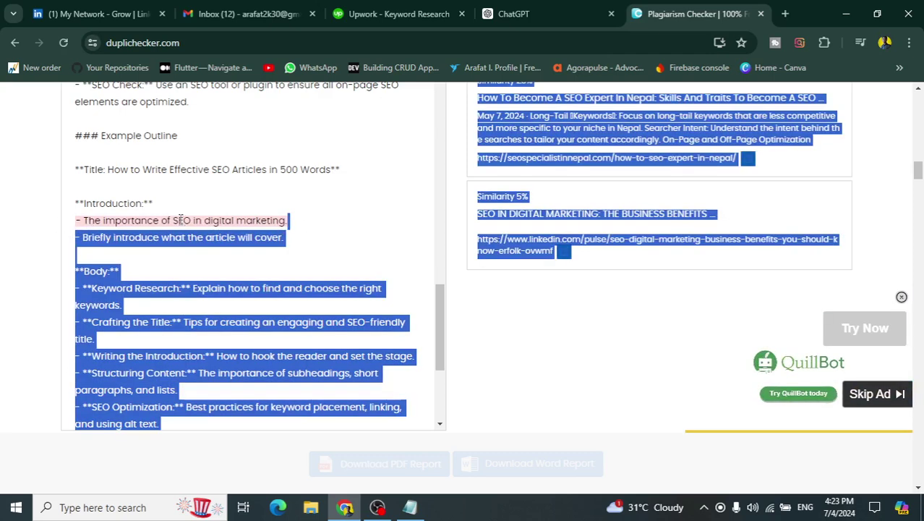
click(296, 228)
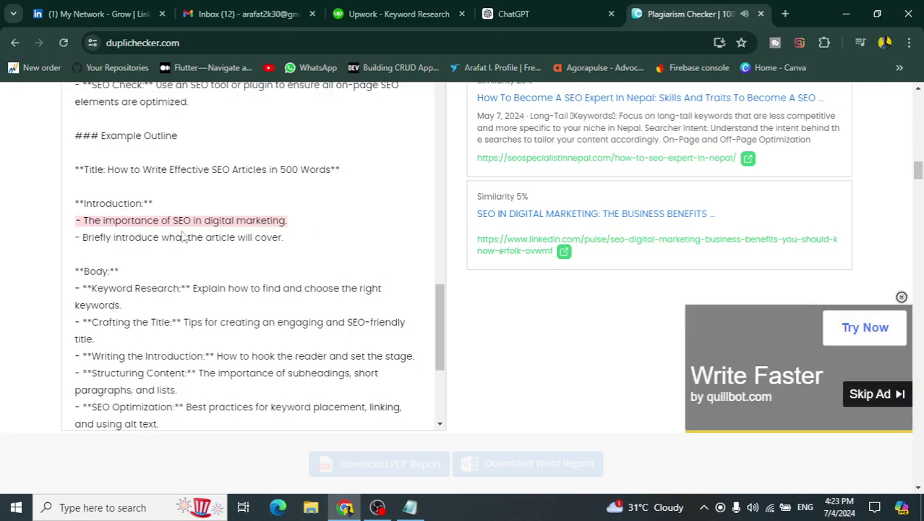
- Review the plagiarism score again and look at the PDF and Word report download options below the results
scroll(235, 244, up, 10)
scroll(552, 330, up, 5)
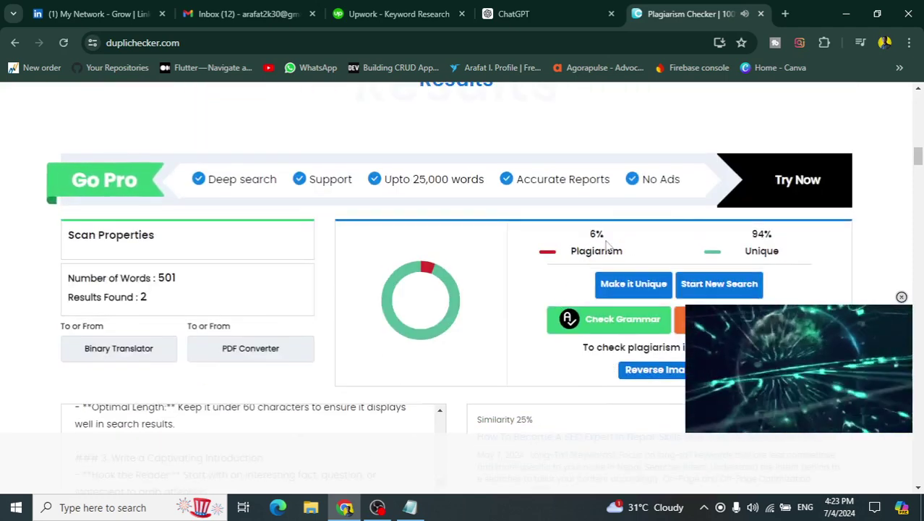
scroll(522, 246, down, 10)
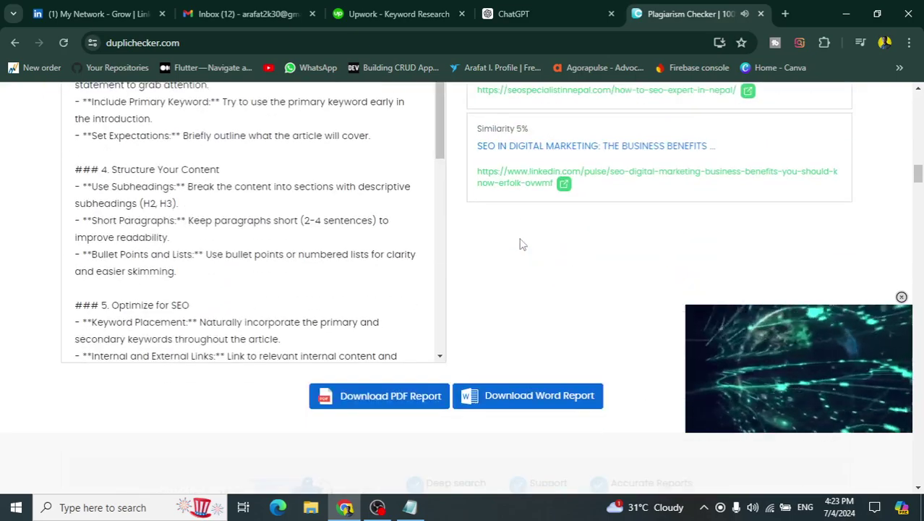
scroll(506, 246, up, 3)
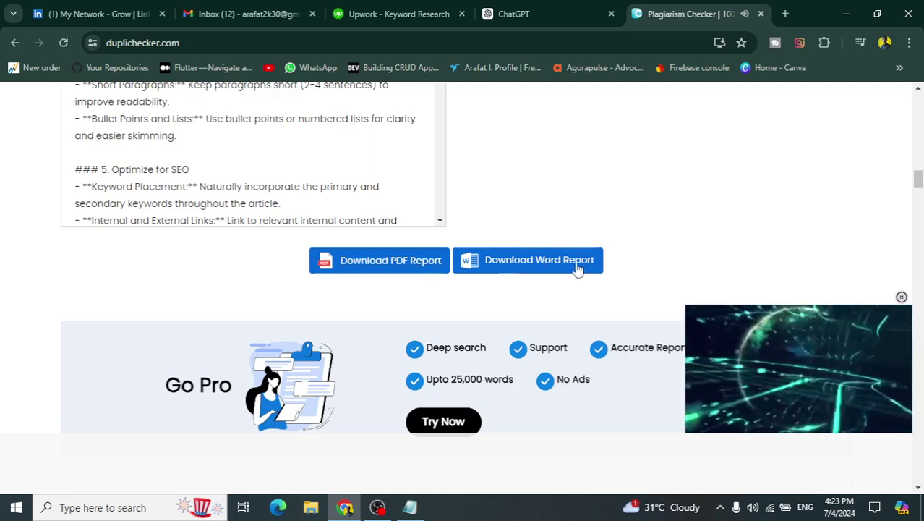
- Return to the Upwork "SEO specialist in Hindi" job post and review its tasks and hourly terms
click(441, 7)
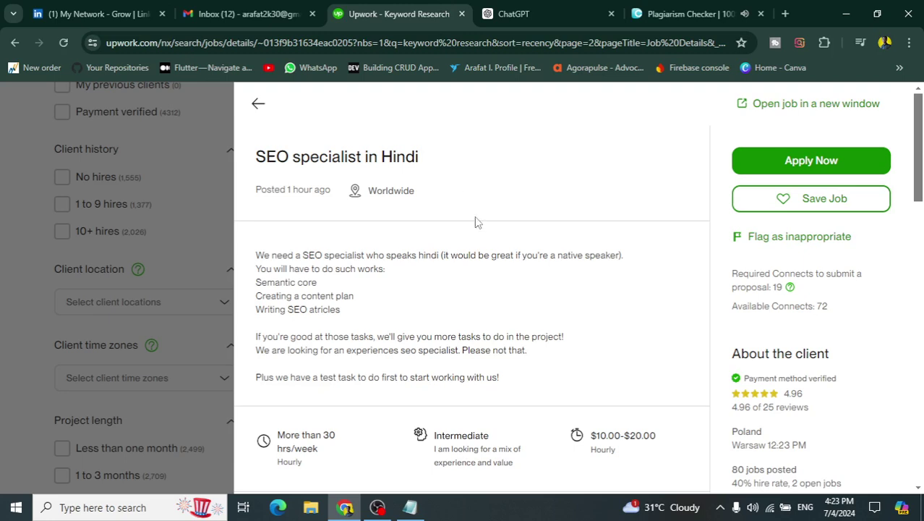
scroll(505, 229, down, 2)
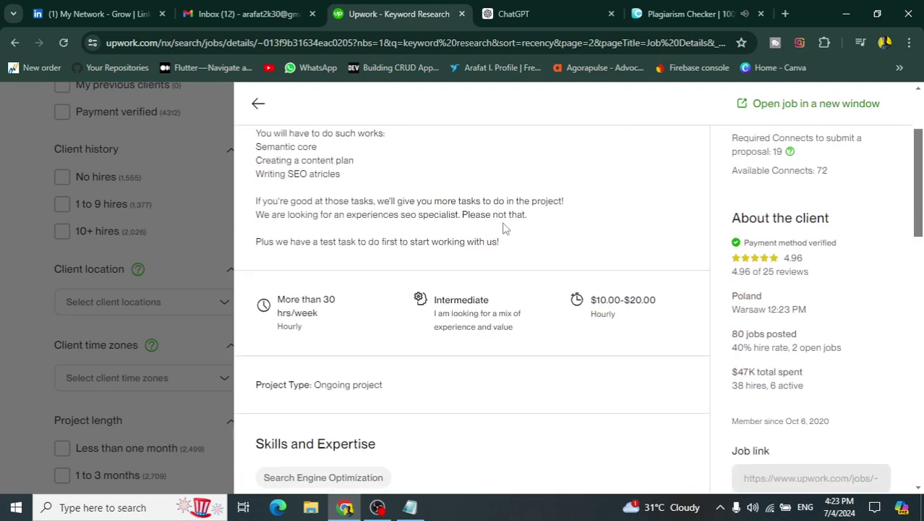